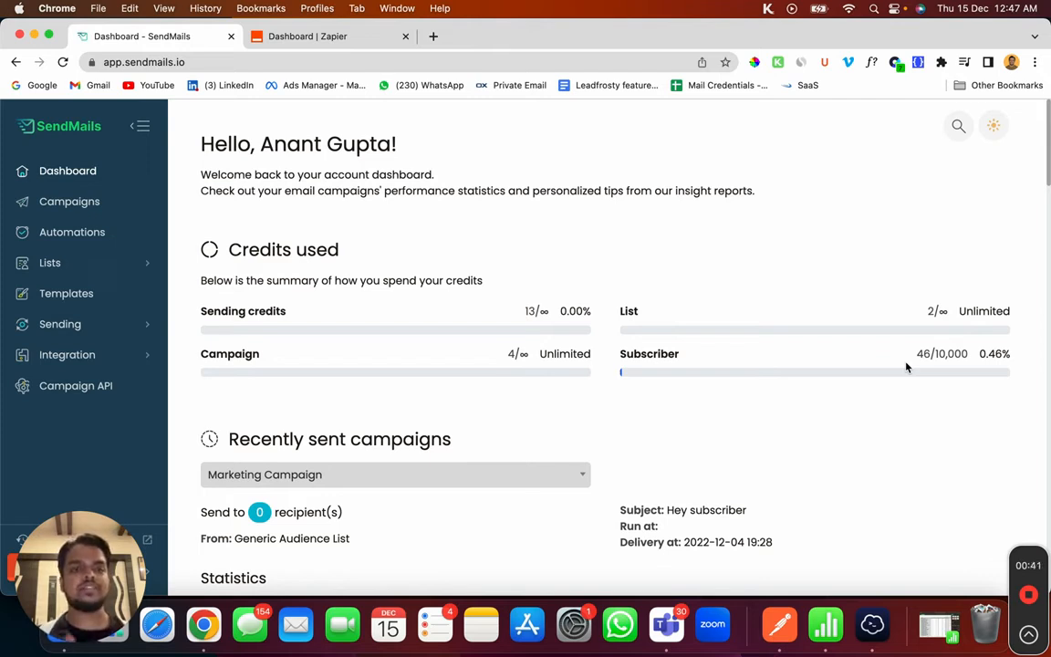
Step: In Zapier's Make a Zap, pair Google Forms with SendMails
{"action": "left_click", "coordinate": [337, 41]}
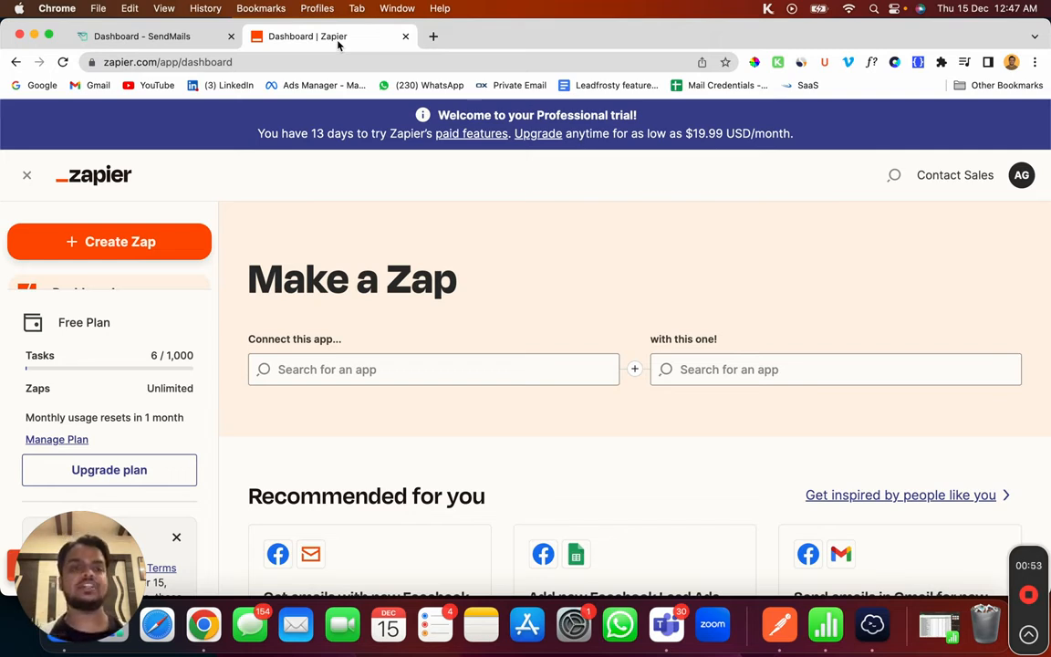
{"action": "left_click", "coordinate": [327, 368]}
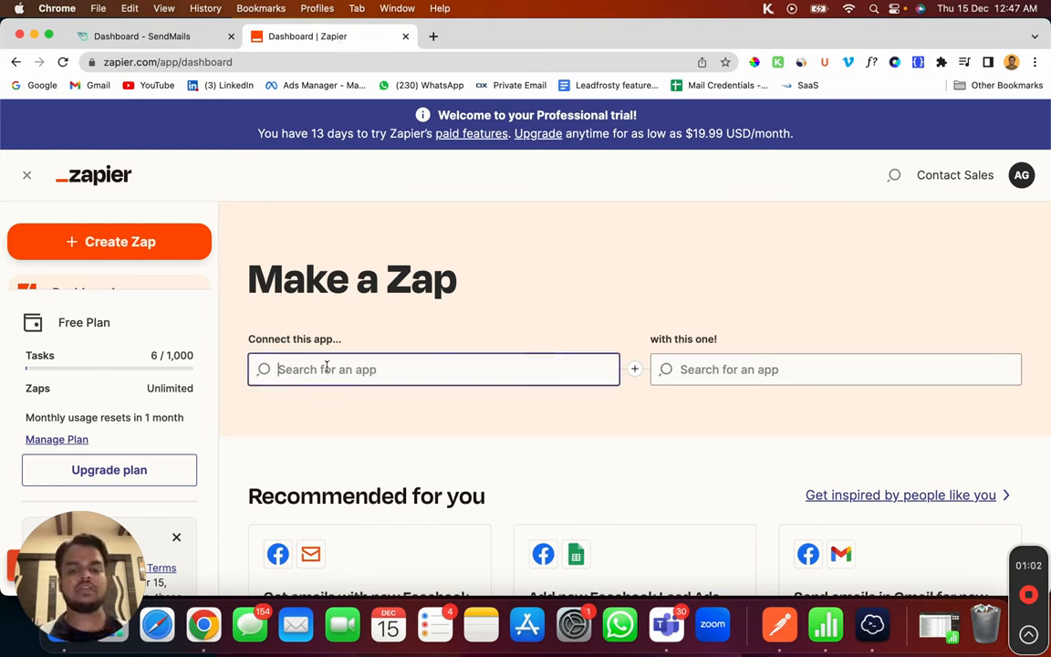
{"action": "type", "text": "google"}
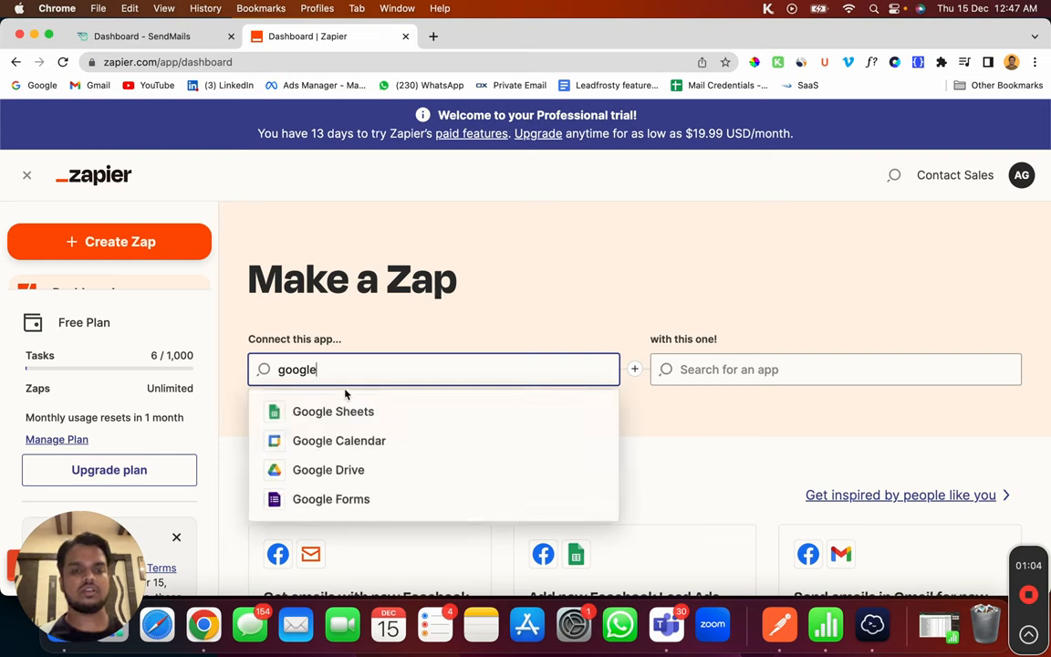
{"action": "left_click", "coordinate": [317, 499]}
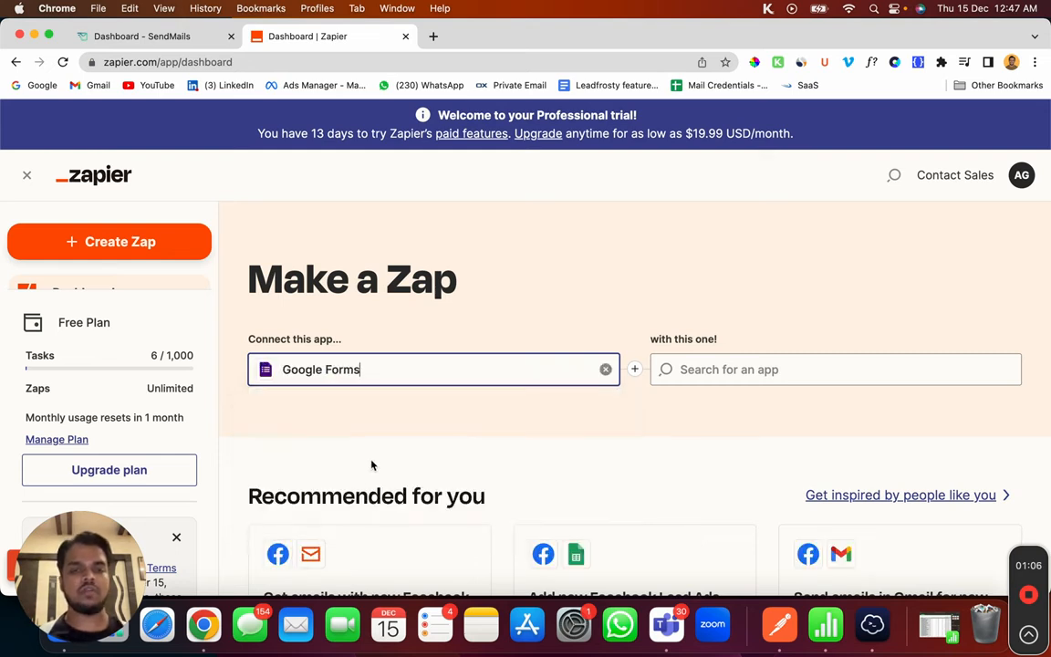
{"action": "left_click", "coordinate": [720, 370]}
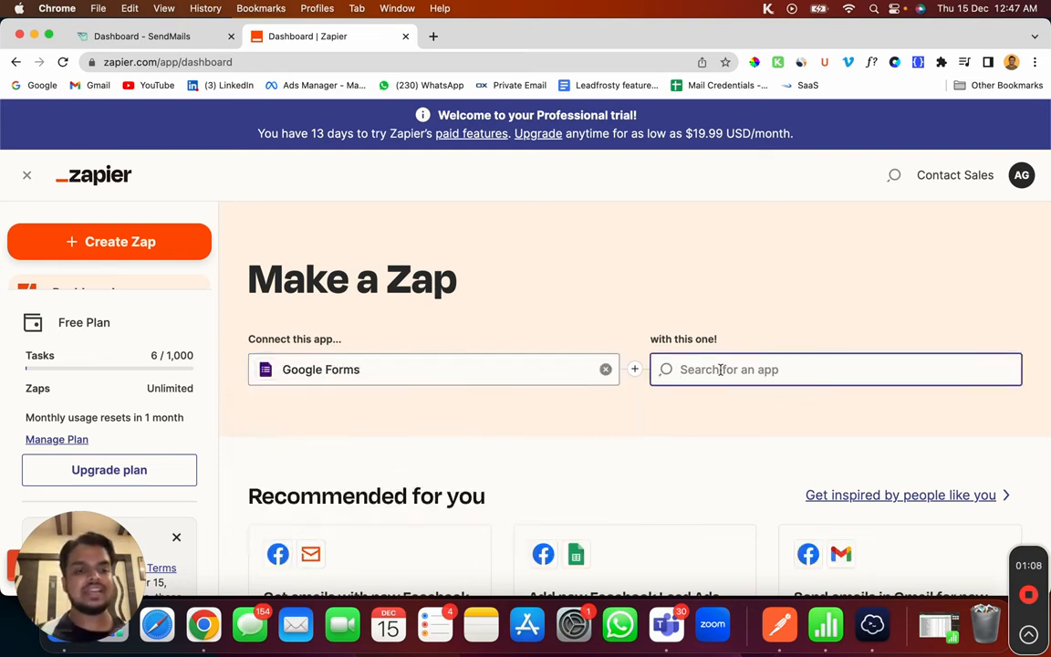
{"action": "type", "text": "senmda"}
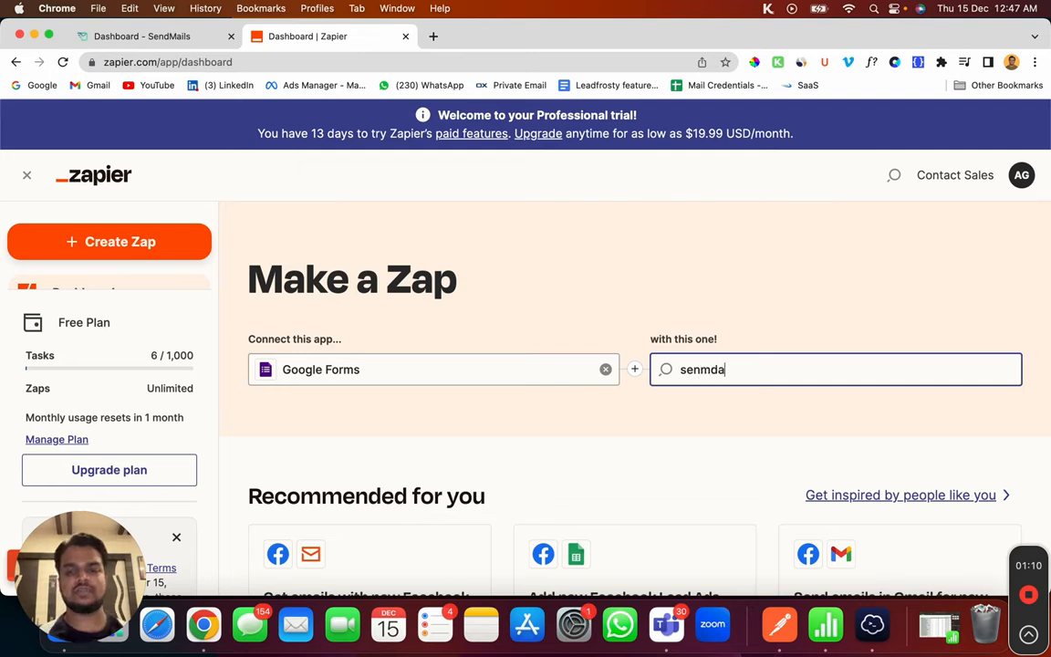
{"action": "key", "text": "BackSpace"}
{"action": "key", "text": "BackSpace"}
{"action": "key", "text": "BackSpace"}
{"action": "type", "text": "dmai"}
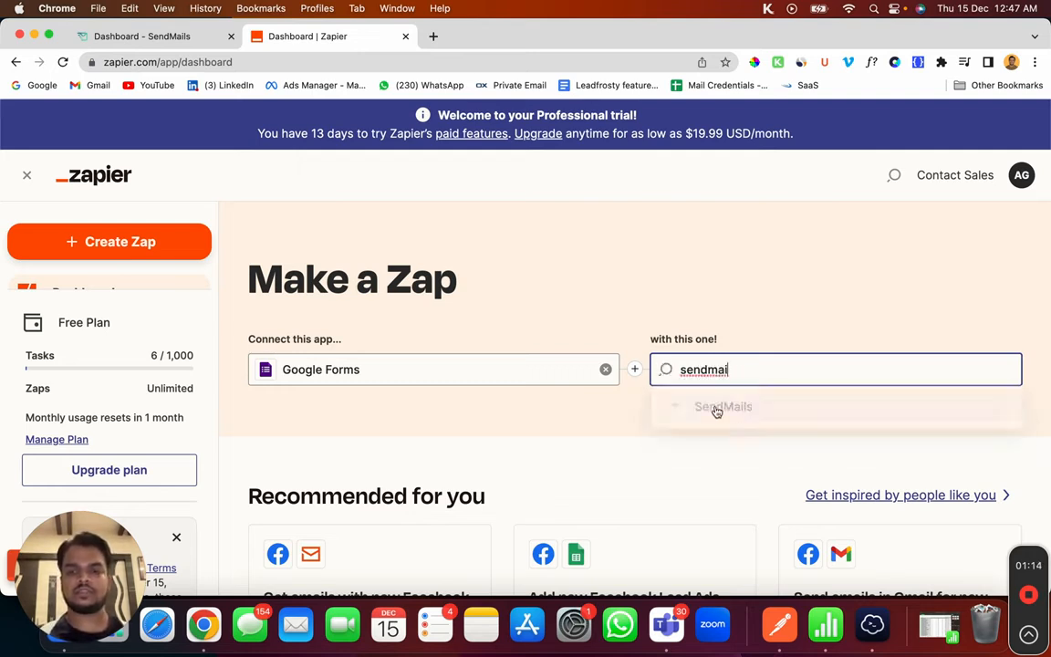
{"action": "left_click", "coordinate": [728, 411]}
Step: Choose New Form Response as the trigger and Create New Subscriber as the action
{"action": "left_click", "coordinate": [451, 465]}
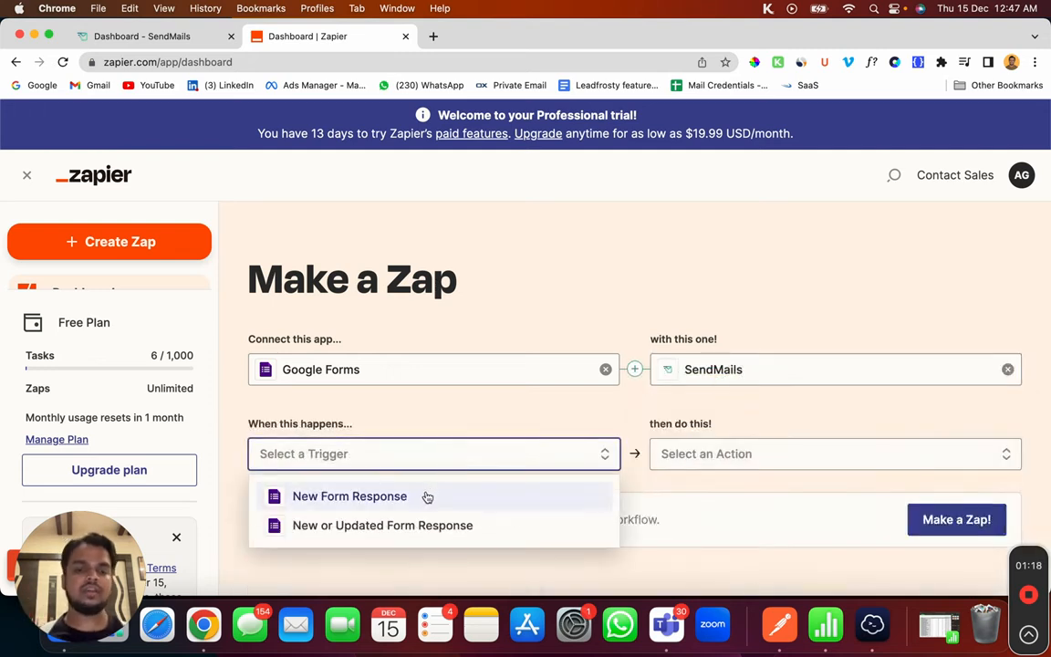
{"action": "left_click", "coordinate": [427, 496]}
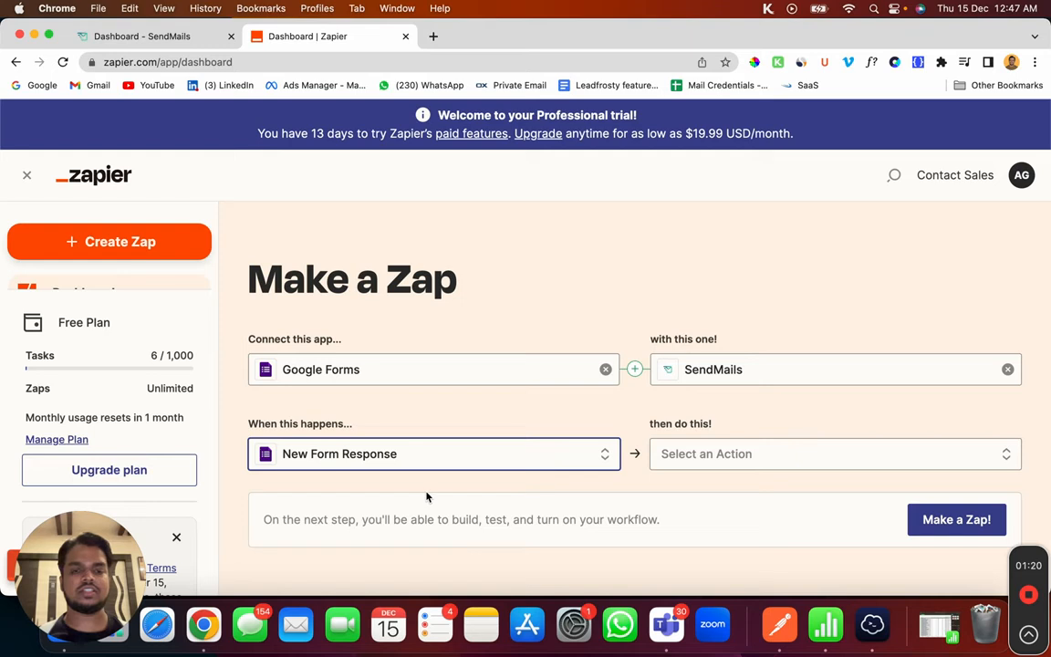
{"action": "left_click", "coordinate": [690, 467]}
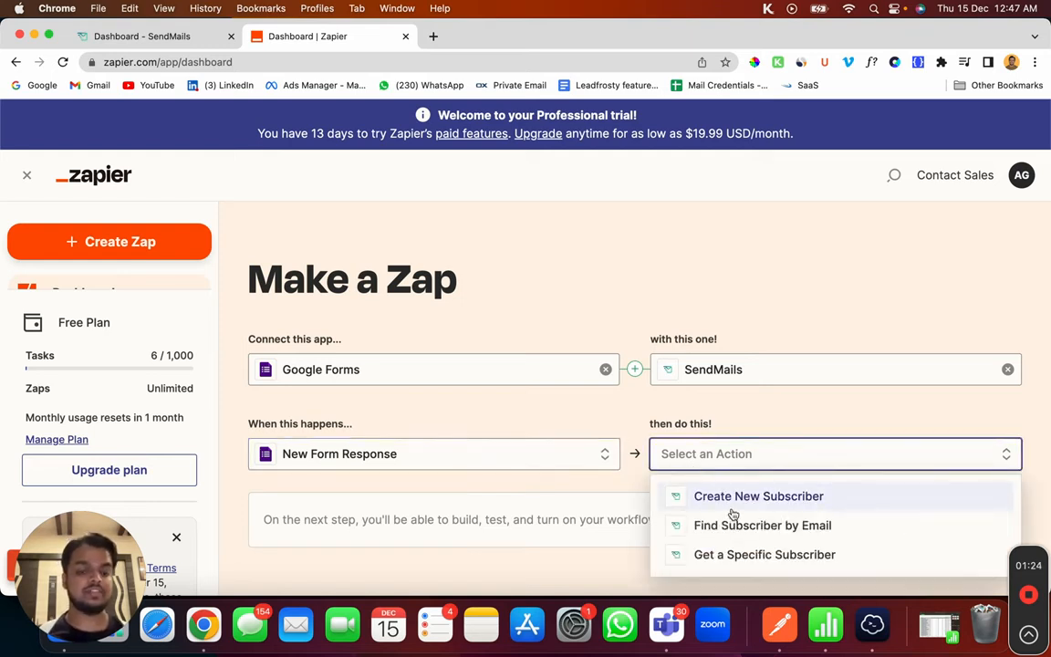
{"action": "left_click", "coordinate": [732, 509]}
{"action": "scroll", "coordinate": [731, 511], "scroll_direction": "down", "scroll_amount": 3}
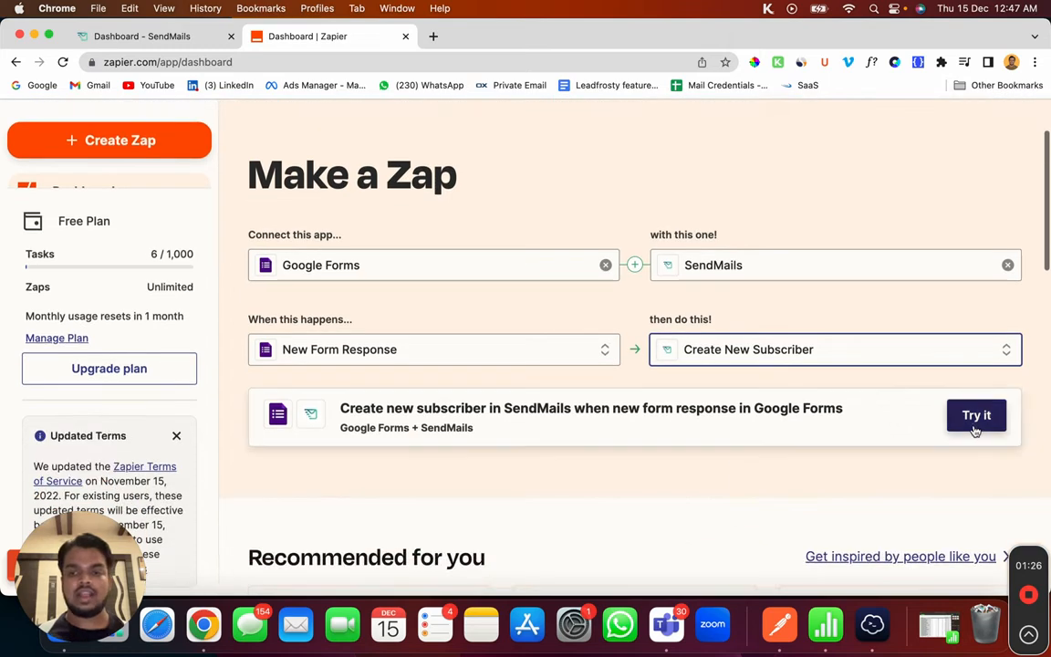
Step: Open the draft zap, connect the existing Google Forms account, and expand Set up trigger
{"action": "left_click", "coordinate": [975, 418]}
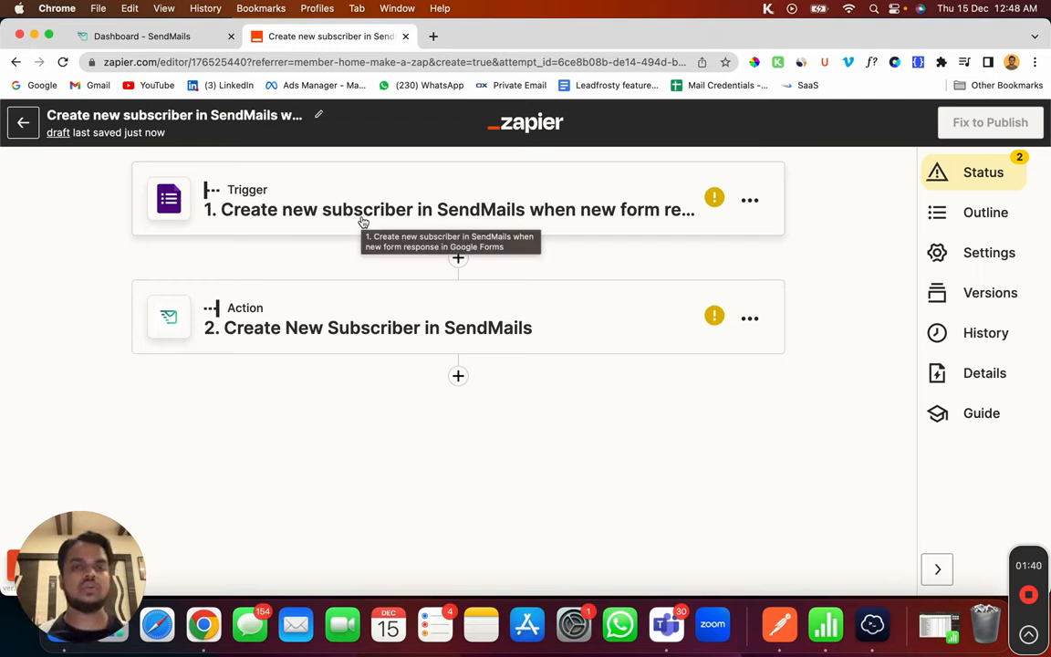
{"action": "left_click", "coordinate": [363, 223]}
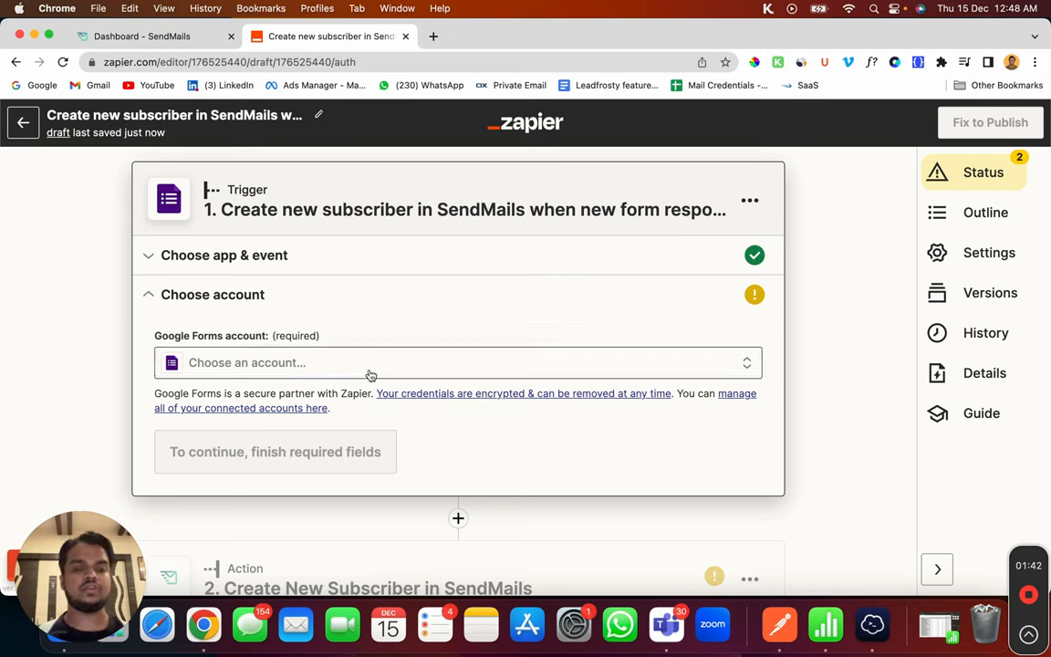
{"action": "left_click", "coordinate": [369, 370]}
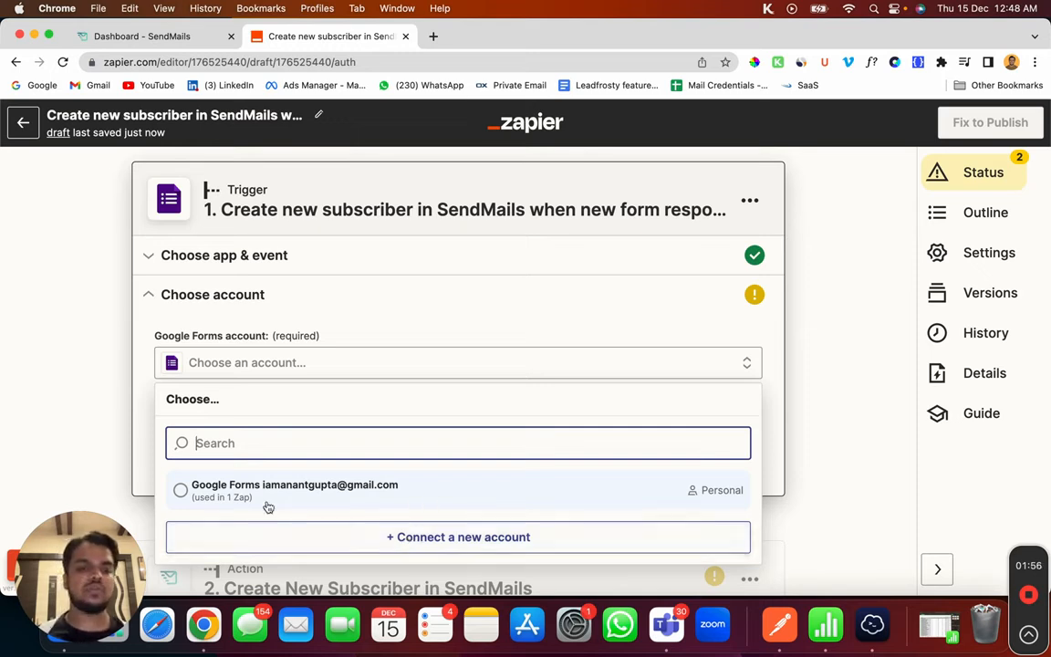
{"action": "left_click", "coordinate": [180, 494]}
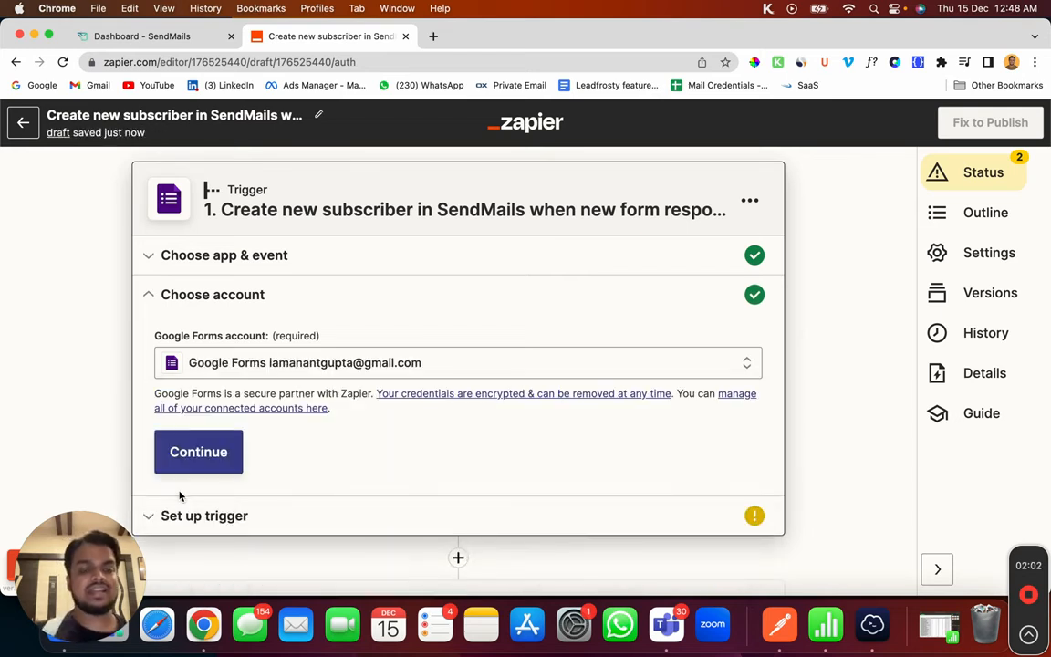
{"action": "left_click", "coordinate": [272, 362]}
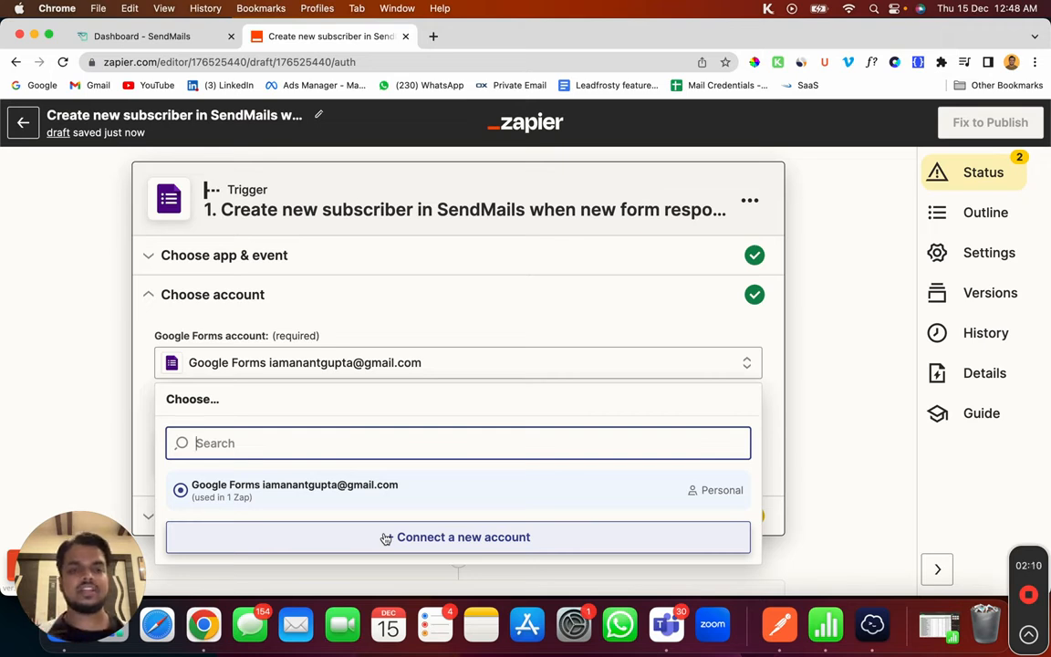
{"action": "left_click", "coordinate": [438, 365]}
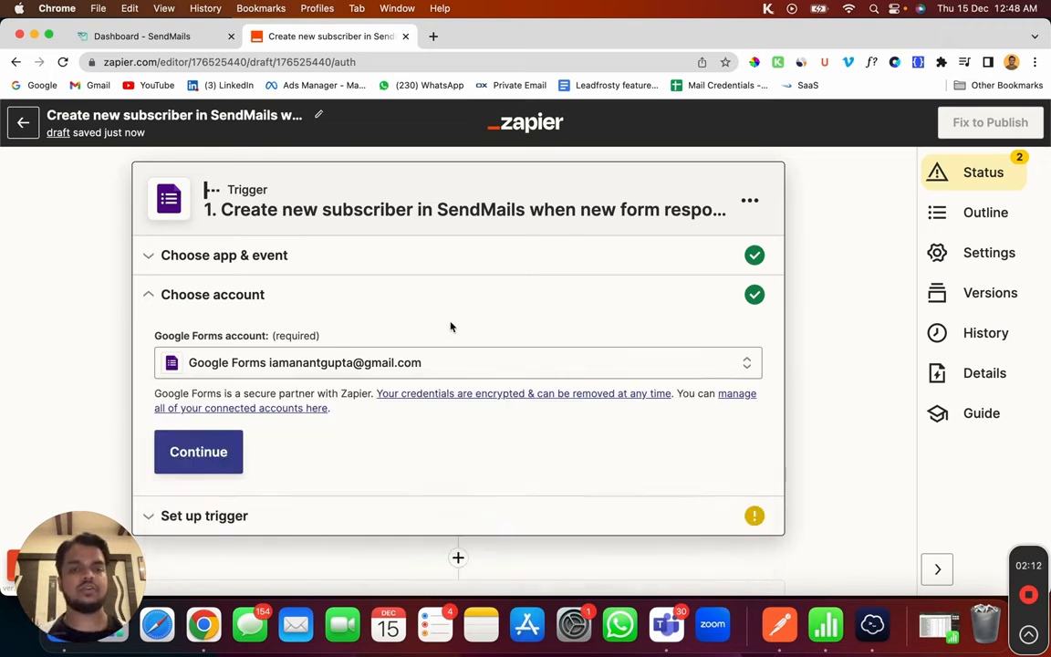
{"action": "scroll", "coordinate": [442, 365], "scroll_direction": "down", "scroll_amount": 2}
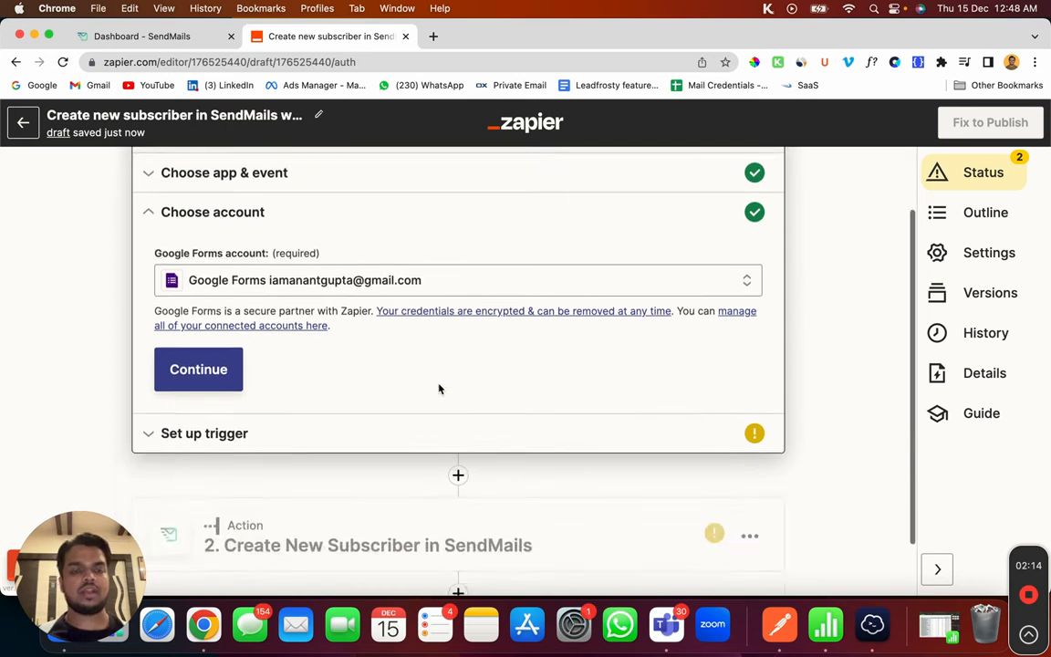
{"action": "left_click", "coordinate": [301, 443]}
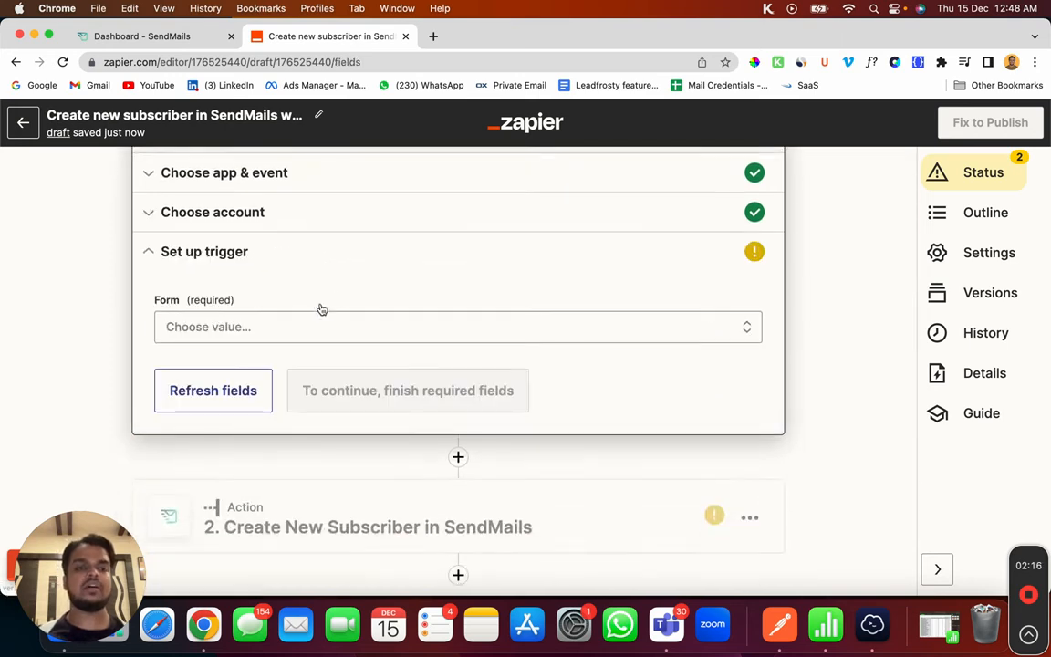
Step: Open the Test SendMails Google Form in a new browser tab
{"action": "left_click", "coordinate": [303, 331]}
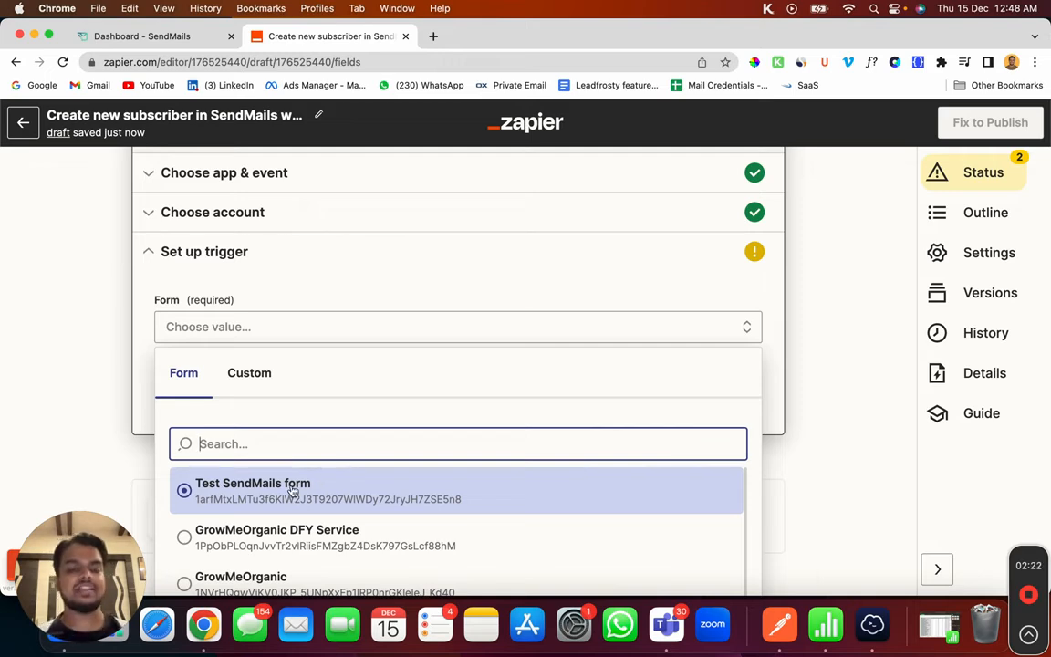
{"action": "left_click", "coordinate": [433, 37]}
{"action": "type", "text": "test"}
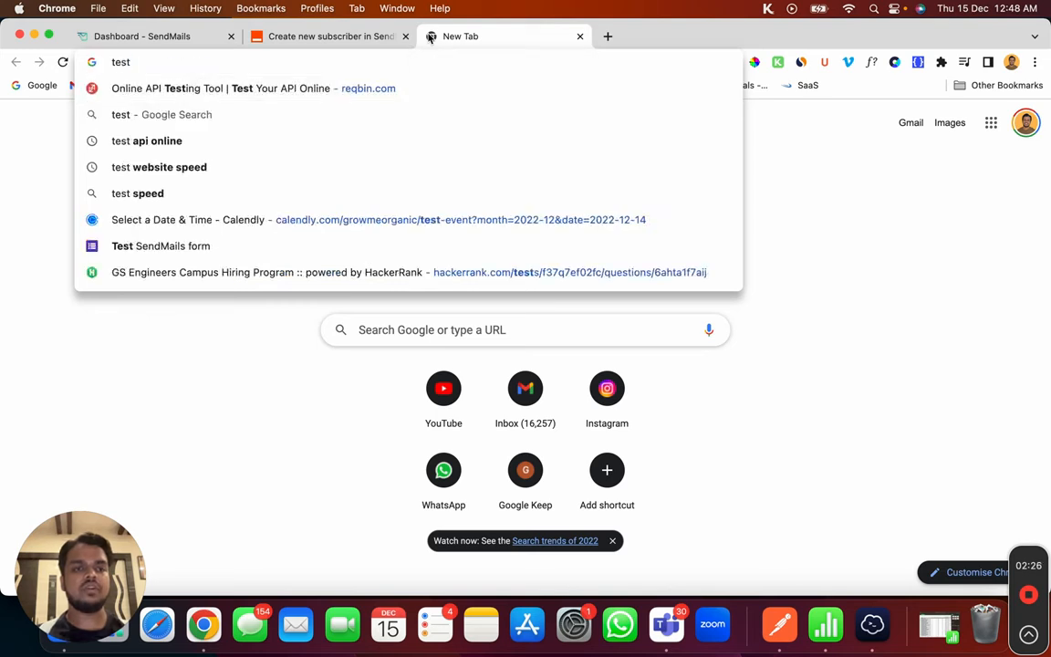
{"action": "left_click", "coordinate": [153, 245]}
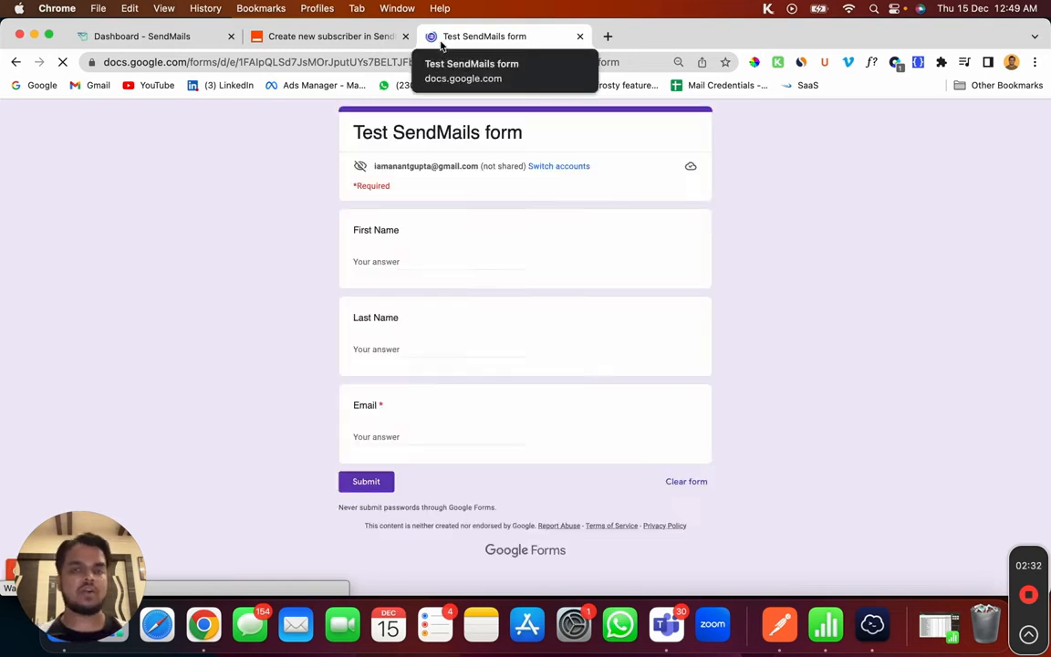
Step: Select Test SendMails as the trigger's form and continue to the trigger test
{"action": "left_click", "coordinate": [309, 44]}
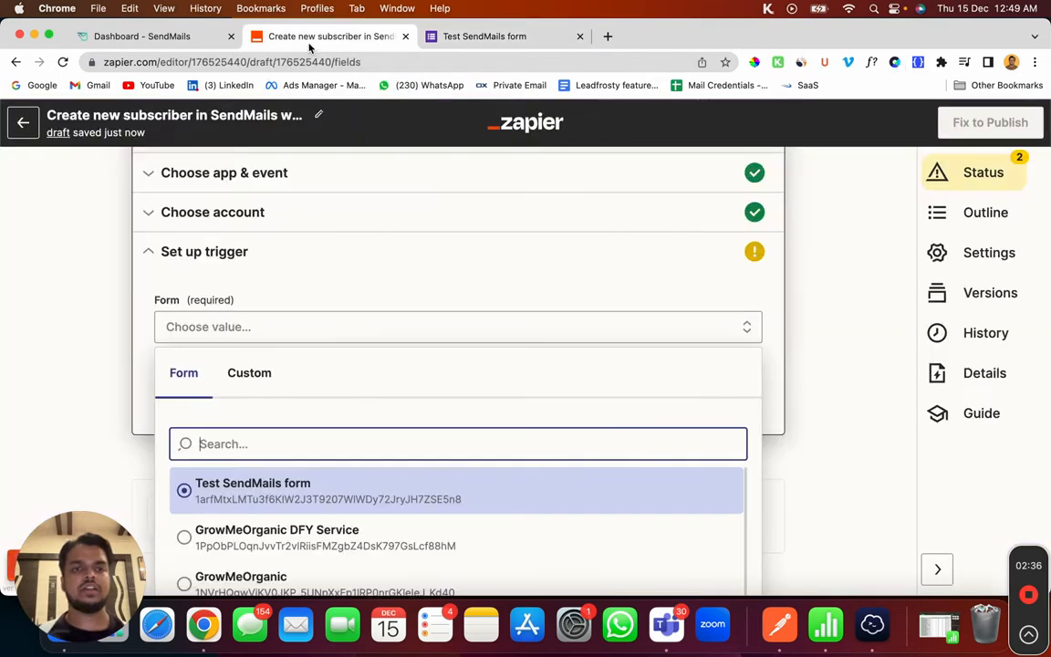
{"action": "scroll", "coordinate": [342, 383], "scroll_direction": "down", "scroll_amount": 3}
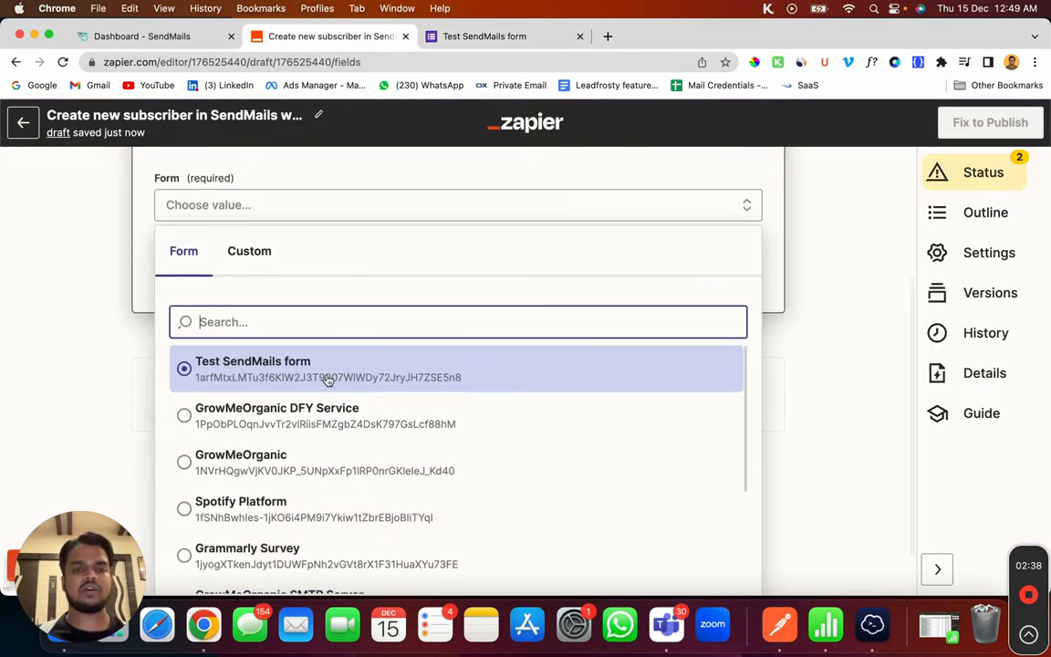
{"action": "left_click", "coordinate": [327, 380]}
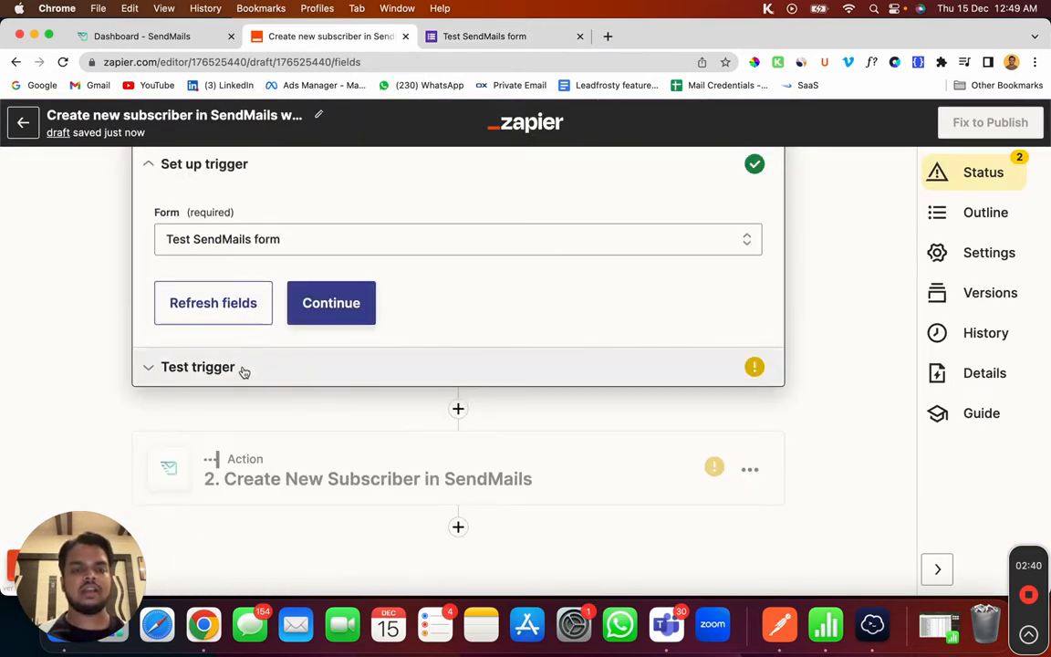
{"action": "left_click", "coordinate": [244, 371]}
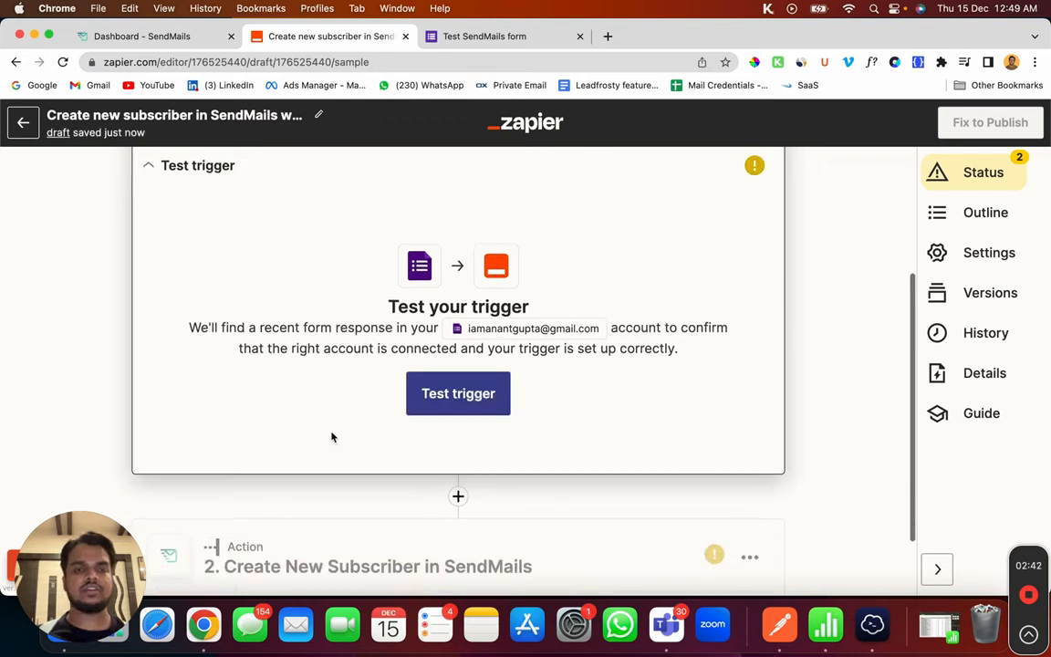
Step: Submit an autofilled Test SendMails response with a fresh email address, then run Zapier's trigger test
{"action": "left_click", "coordinate": [474, 38]}
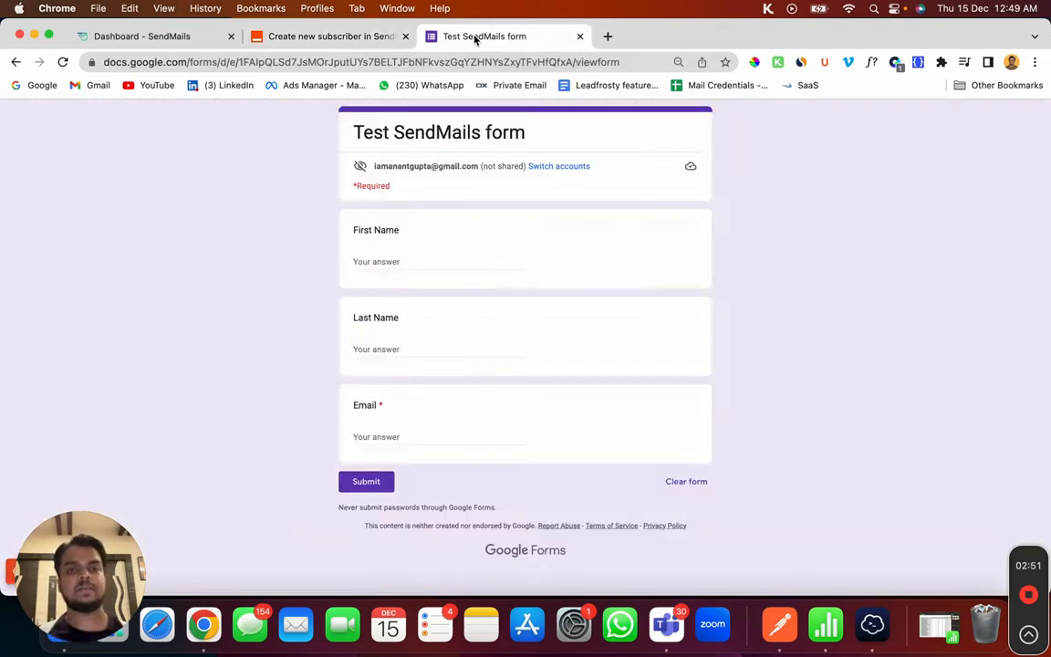
{"action": "left_click", "coordinate": [426, 259]}
{"action": "left_click", "coordinate": [447, 297]}
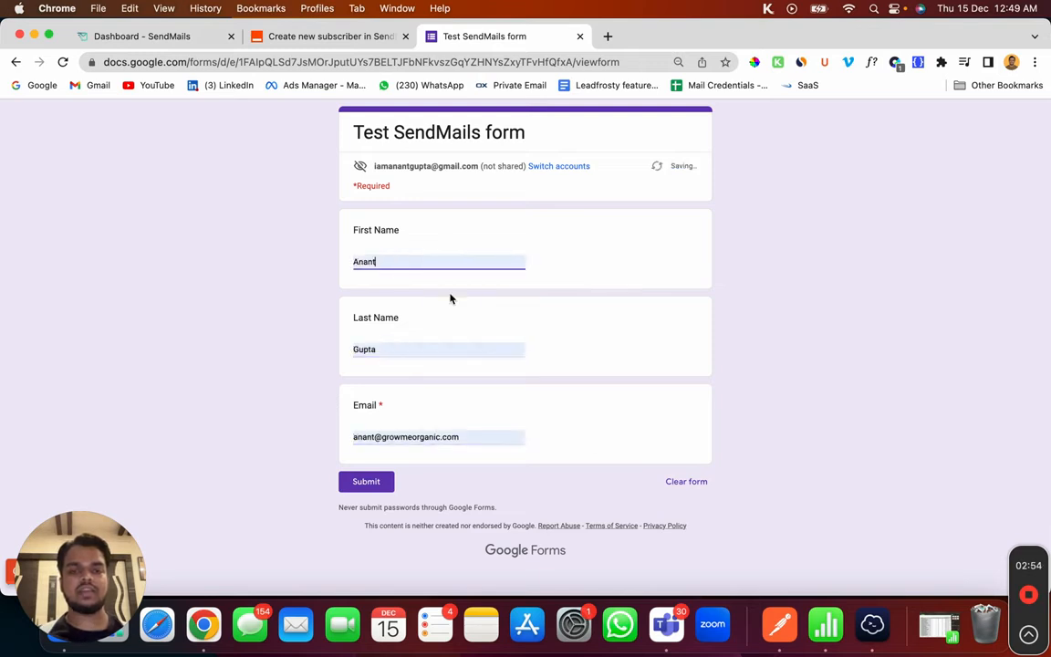
{"action": "left_click", "coordinate": [374, 439]}
{"action": "key", "text": "super+a"}
{"action": "key", "text": "BackSpace"}
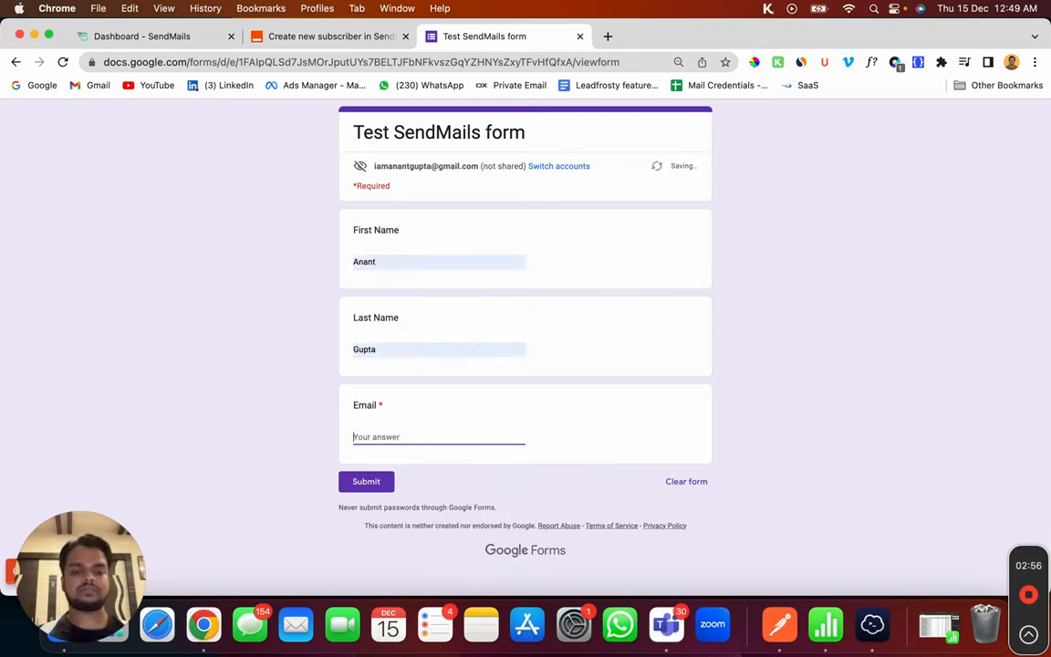
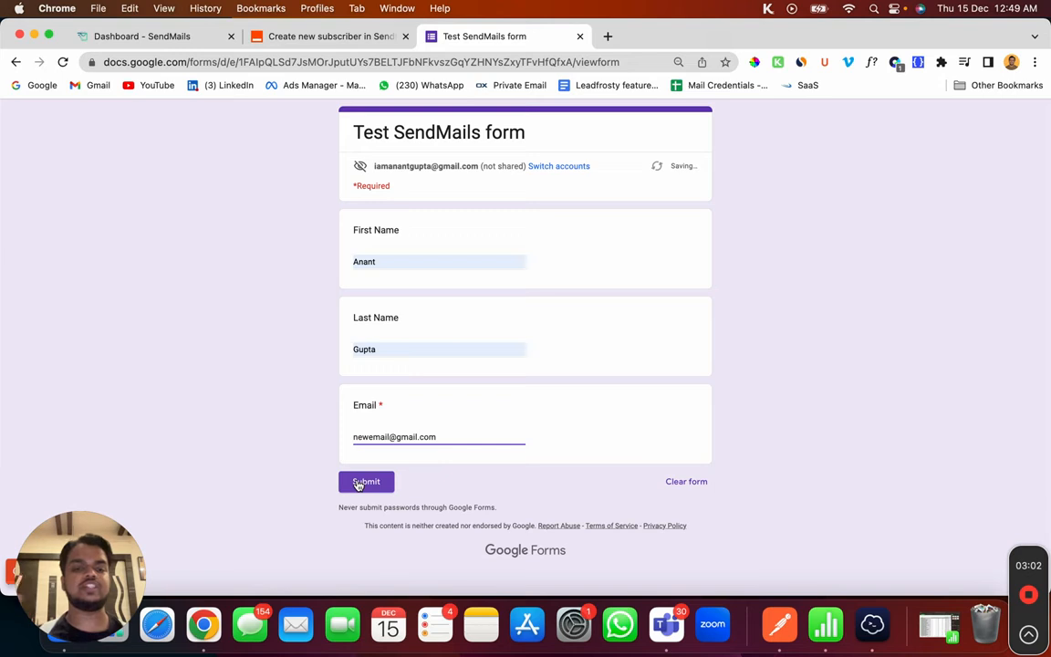
{"action": "left_click", "coordinate": [354, 484]}
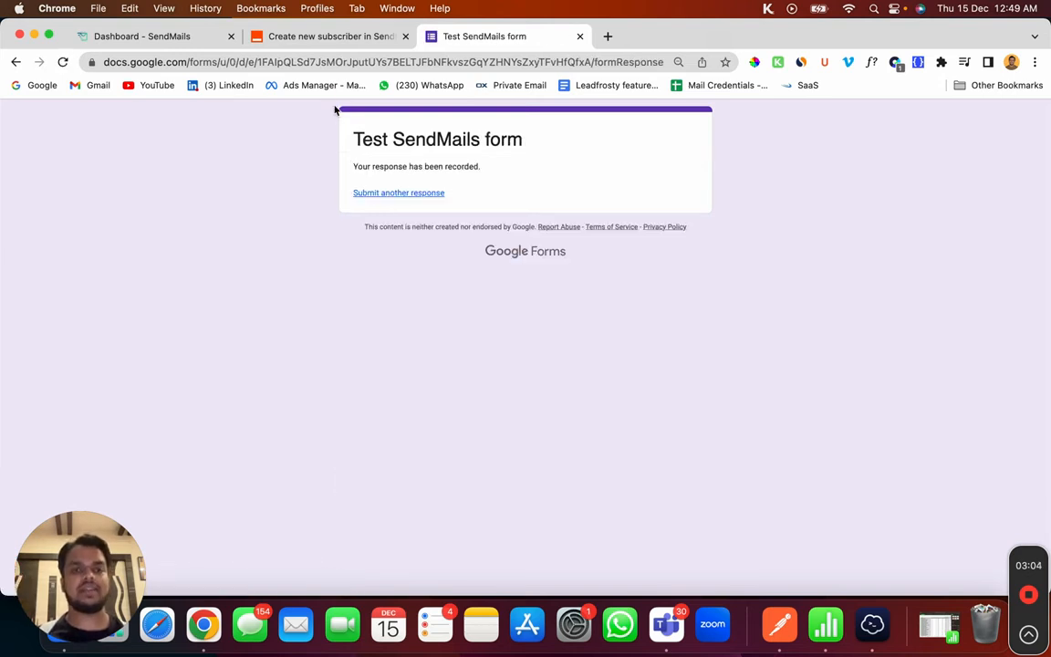
{"action": "left_click", "coordinate": [309, 38]}
{"action": "left_click", "coordinate": [436, 393]}
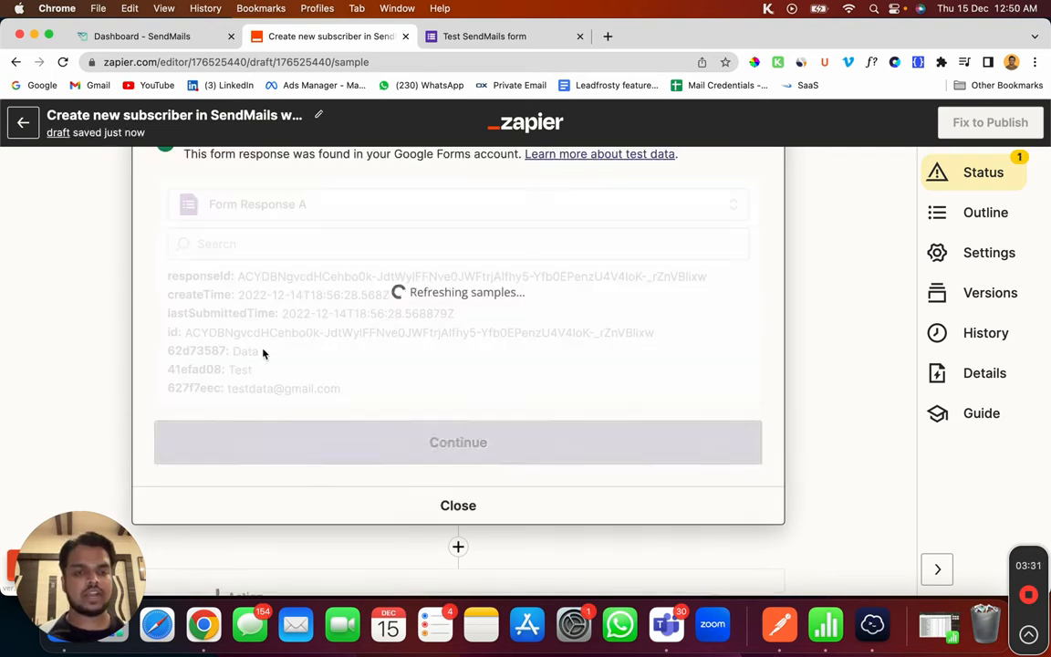
Step: Confirm the returned response showing the new email and continue to the SendMails action step
{"action": "left_click_drag", "start_coordinate": [234, 390], "coordinate": [419, 405]}
{"action": "scroll", "coordinate": [419, 404], "scroll_direction": "down", "scroll_amount": 3}
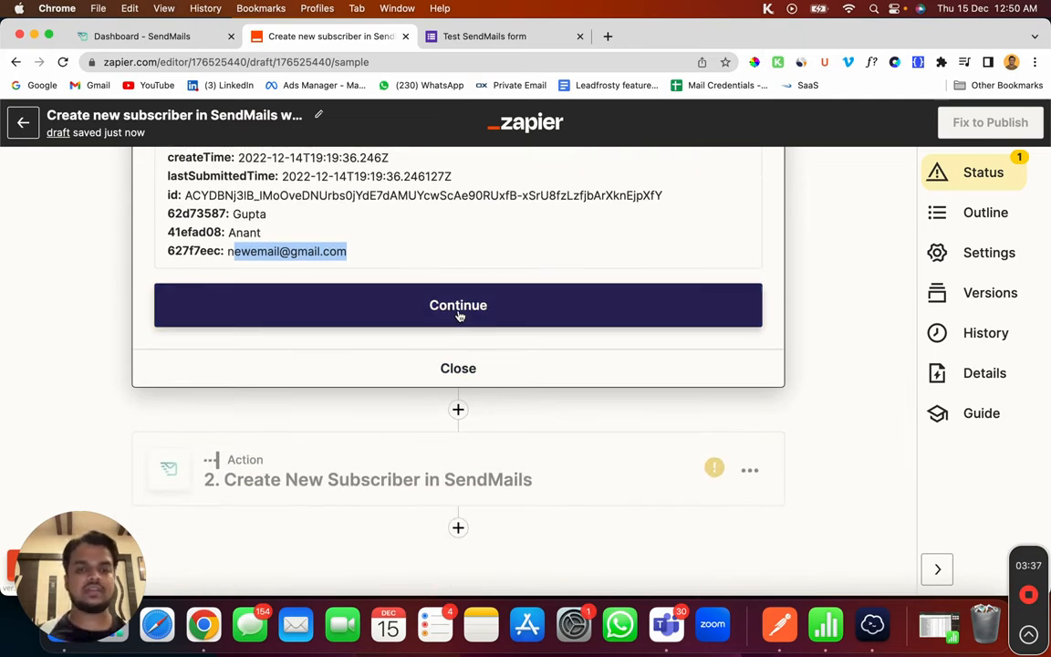
{"action": "left_click", "coordinate": [458, 309]}
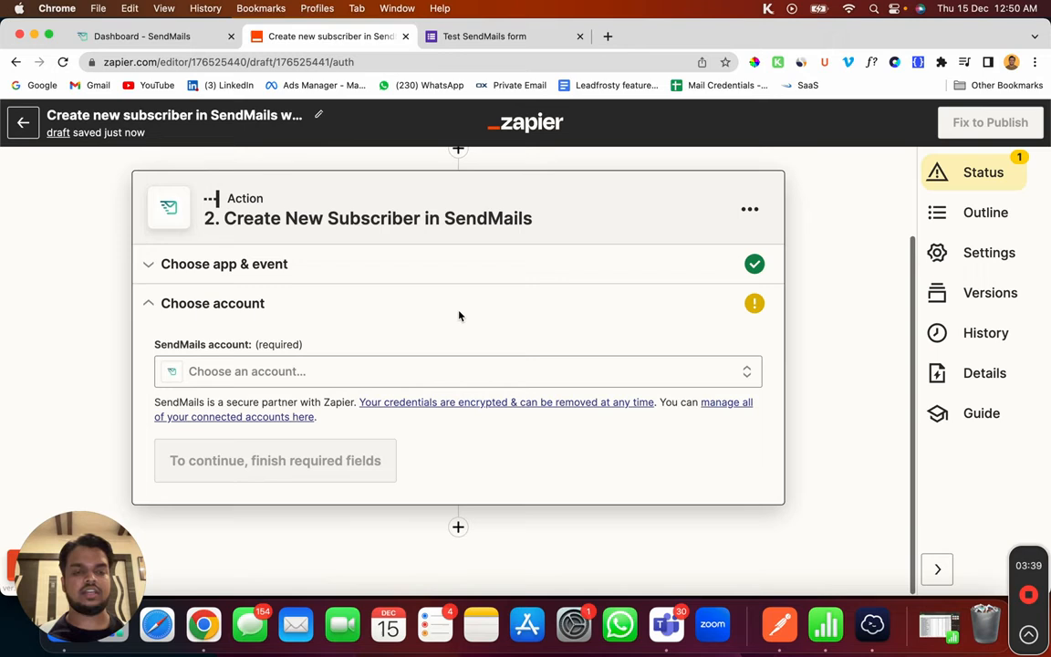
Step: Choose + Connect a new account for SendMails and move the sign-in pop-up aside
{"action": "left_click", "coordinate": [274, 372]}
{"action": "scroll", "coordinate": [283, 470], "scroll_direction": "down", "scroll_amount": 1}
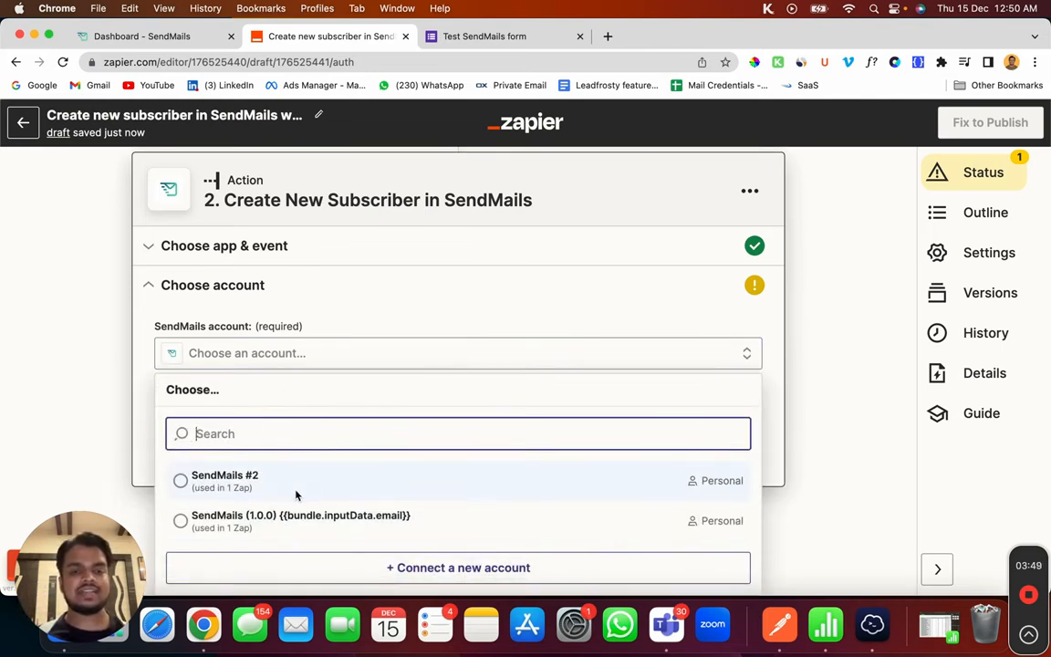
{"action": "left_click", "coordinate": [336, 567]}
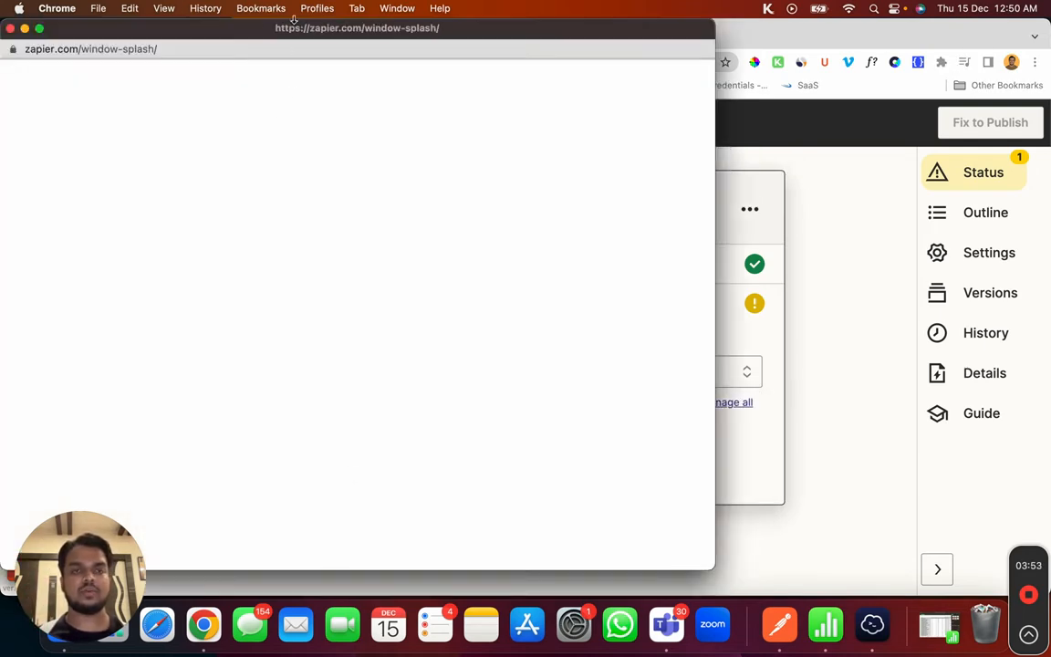
{"action": "left_click_drag", "start_coordinate": [288, 34], "coordinate": [628, 48]}
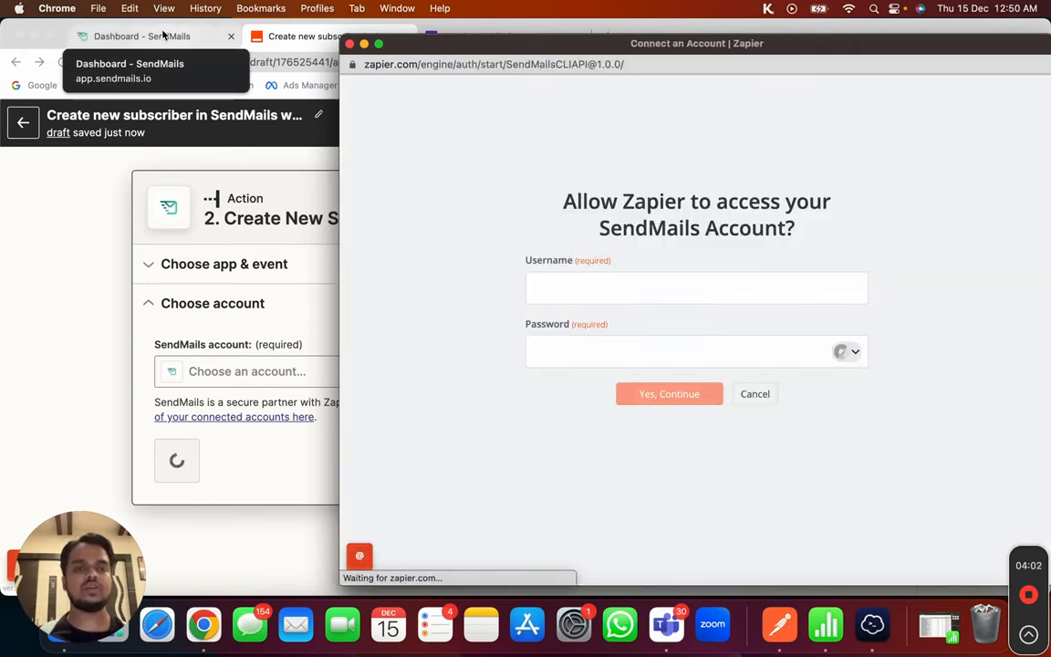
Step: Copy the API token from SendMails' Campaign API page and bring back the Zapier connection window
{"action": "left_click", "coordinate": [164, 35]}
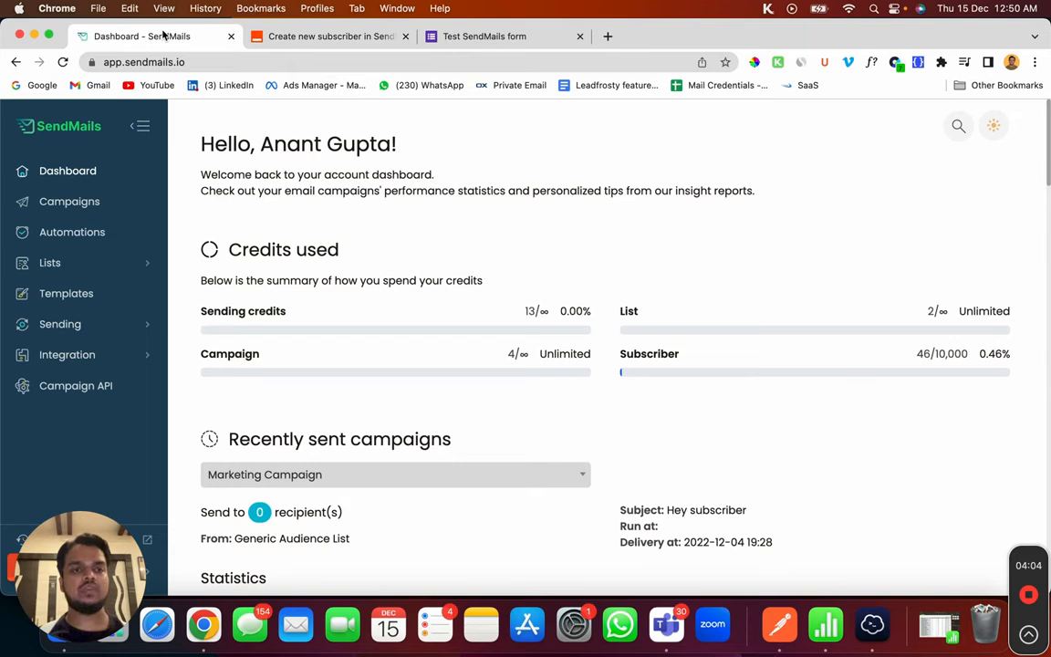
{"action": "left_click", "coordinate": [91, 387]}
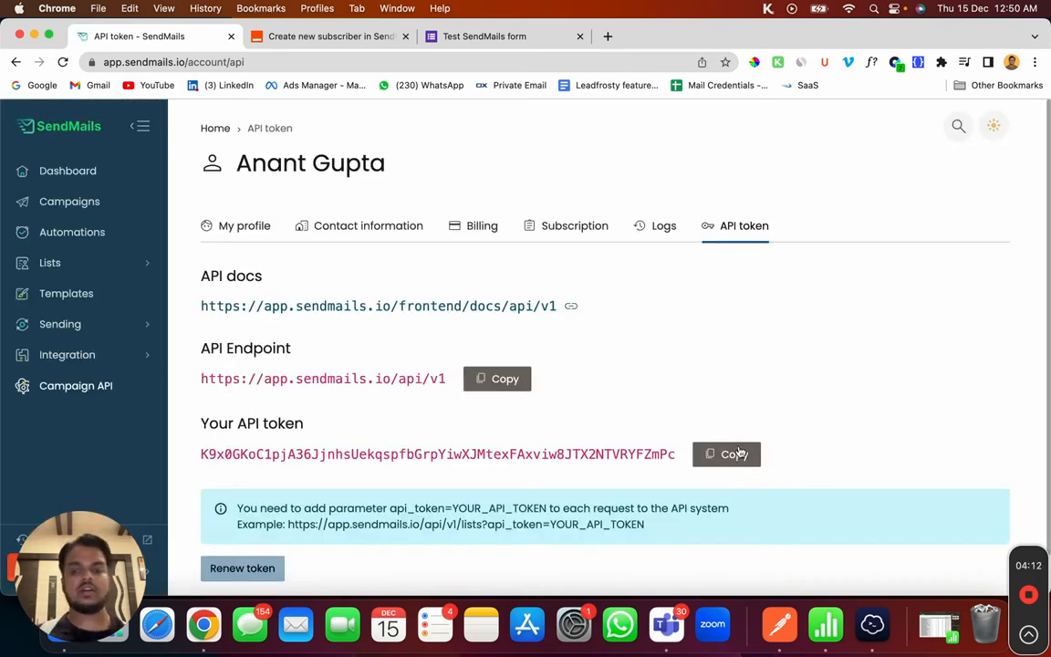
{"action": "left_click", "coordinate": [736, 454]}
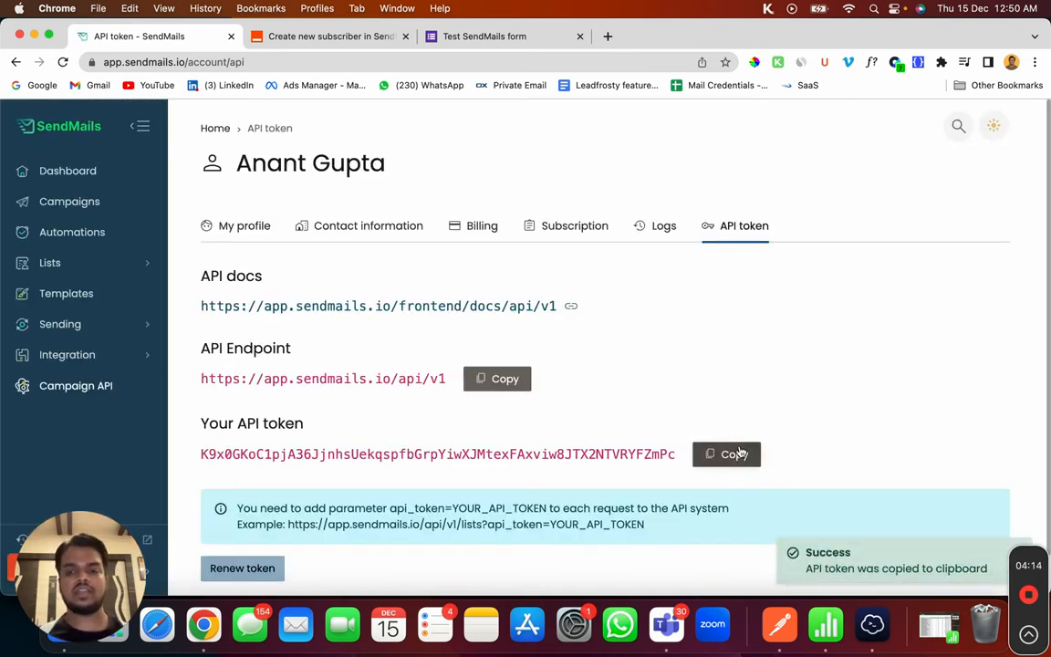
{"action": "right_click", "coordinate": [189, 628]}
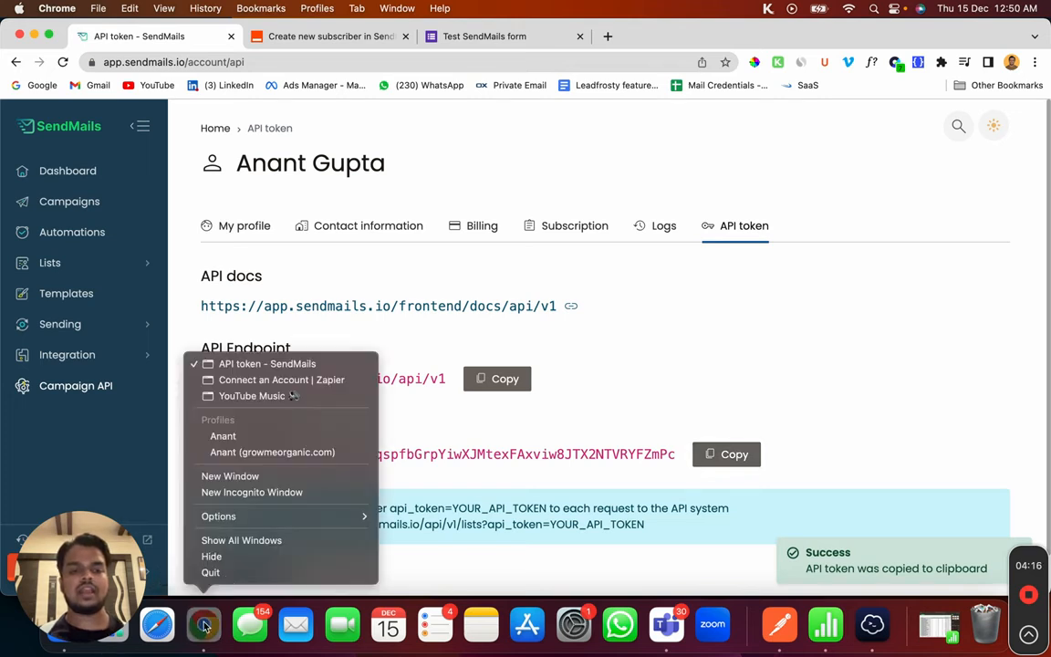
{"action": "left_click", "coordinate": [279, 383]}
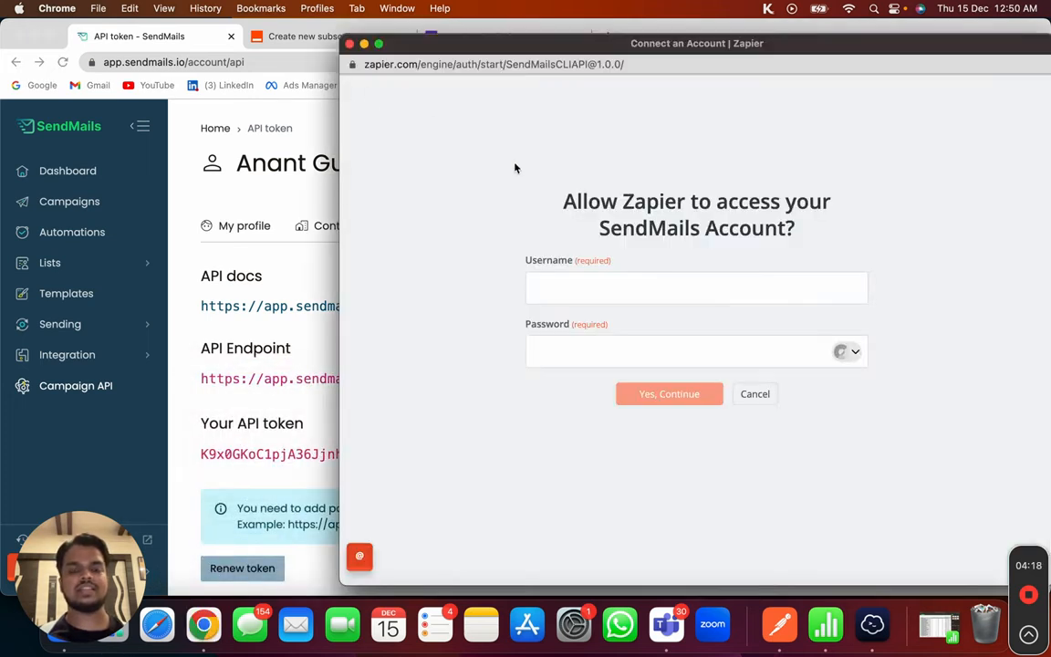
Step: Connect SendMails #3 using username api_key and the copied API token as password
{"action": "left_click_drag", "start_coordinate": [605, 42], "coordinate": [306, 28]}
{"action": "left_click", "coordinate": [375, 270]}
{"action": "type", "text": "api_key"}
{"action": "key", "text": "Tab"}
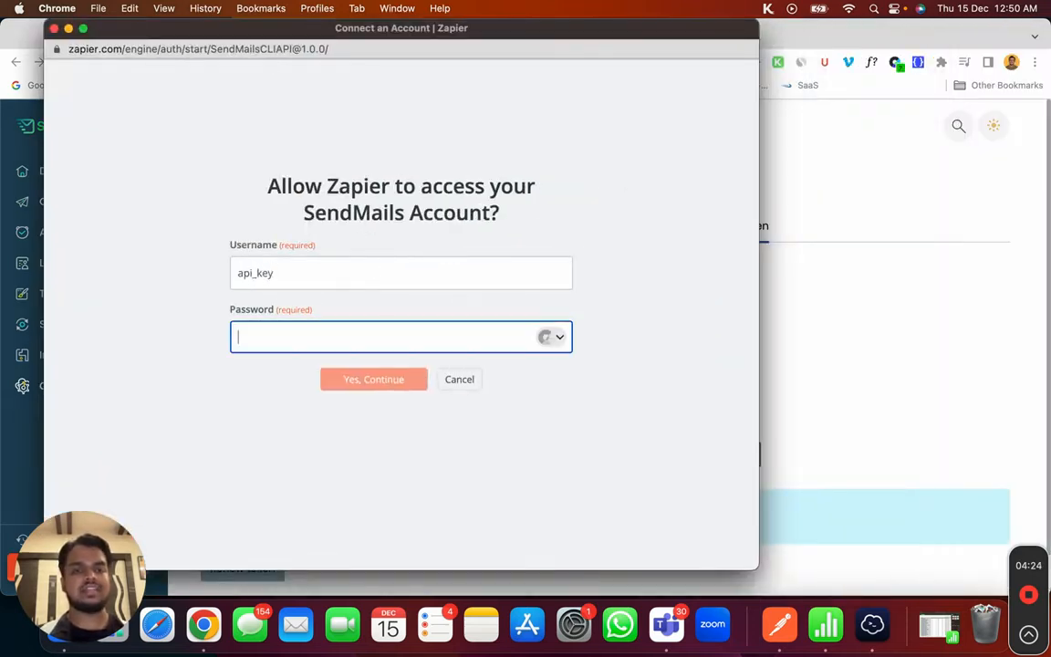
{"action": "key", "text": "super+v"}
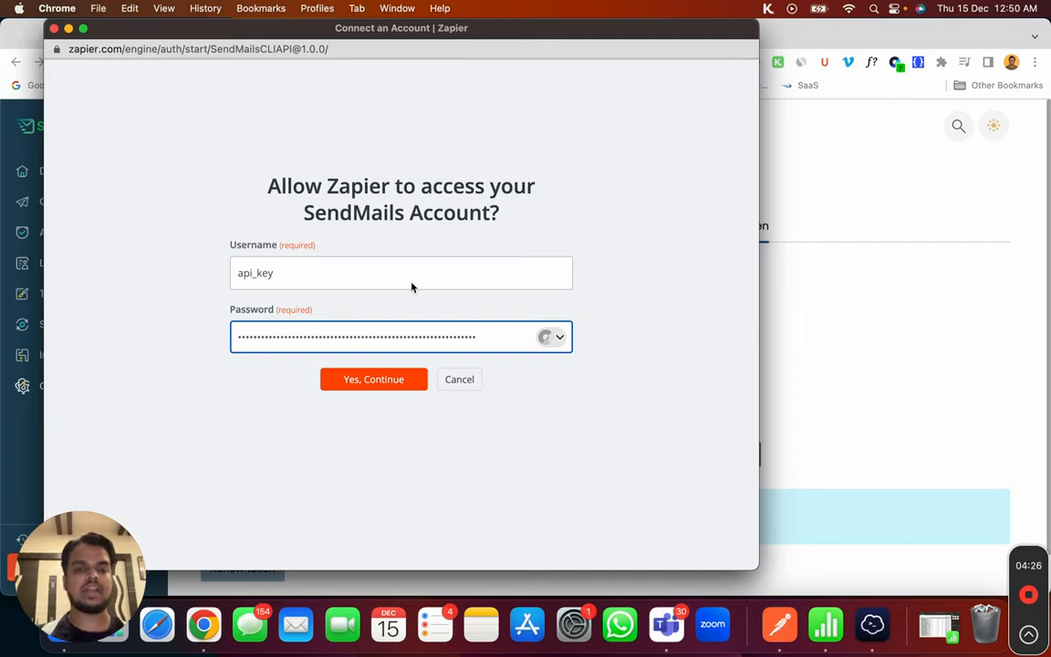
{"action": "left_click", "coordinate": [411, 379]}
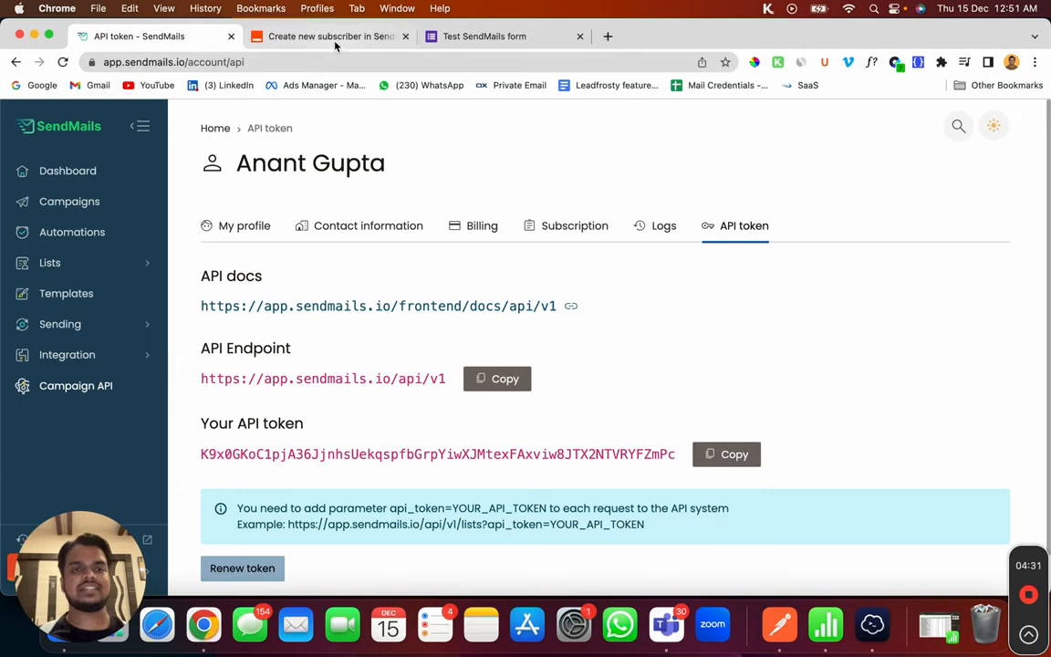
{"action": "left_click", "coordinate": [300, 37]}
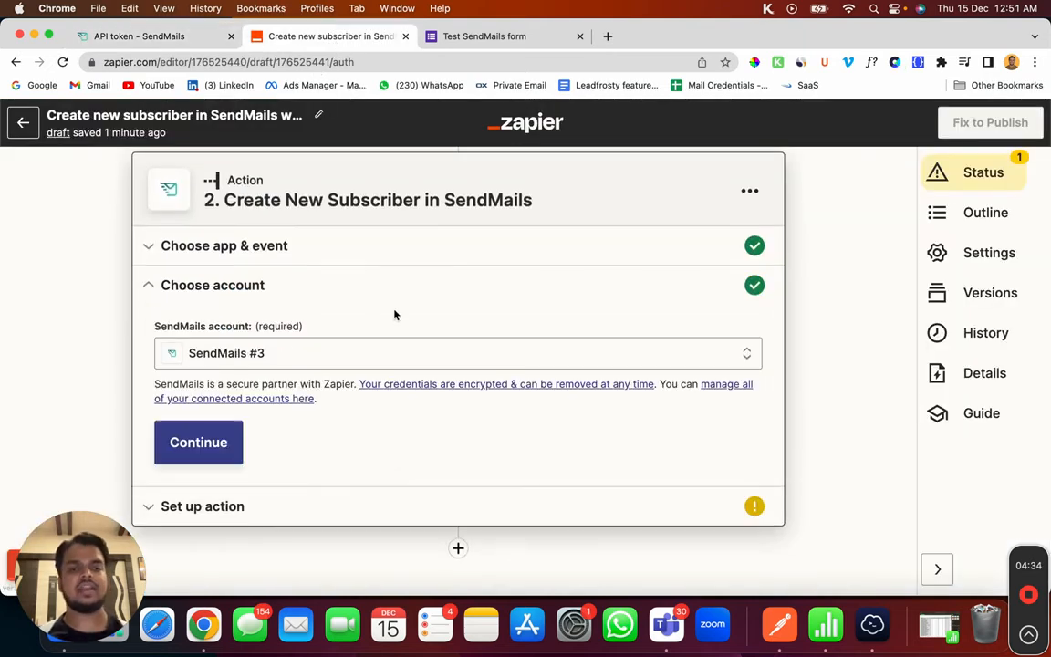
Step: Continue to the action setup, select the List ID field, and switch to the SendMails API token page
{"action": "left_click", "coordinate": [194, 442]}
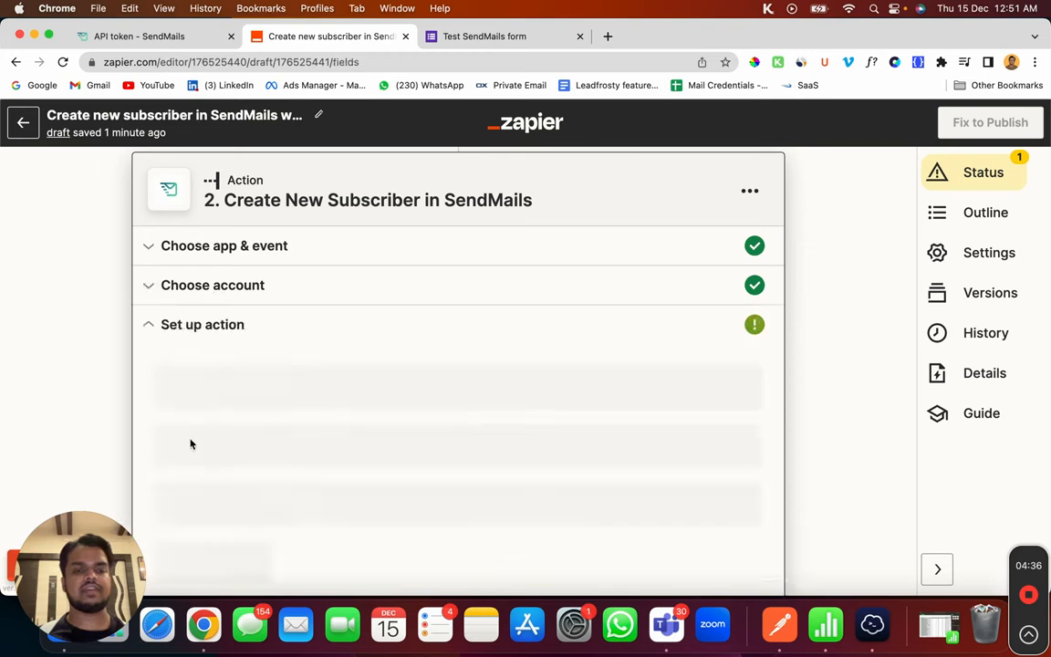
{"action": "left_click", "coordinate": [211, 316]}
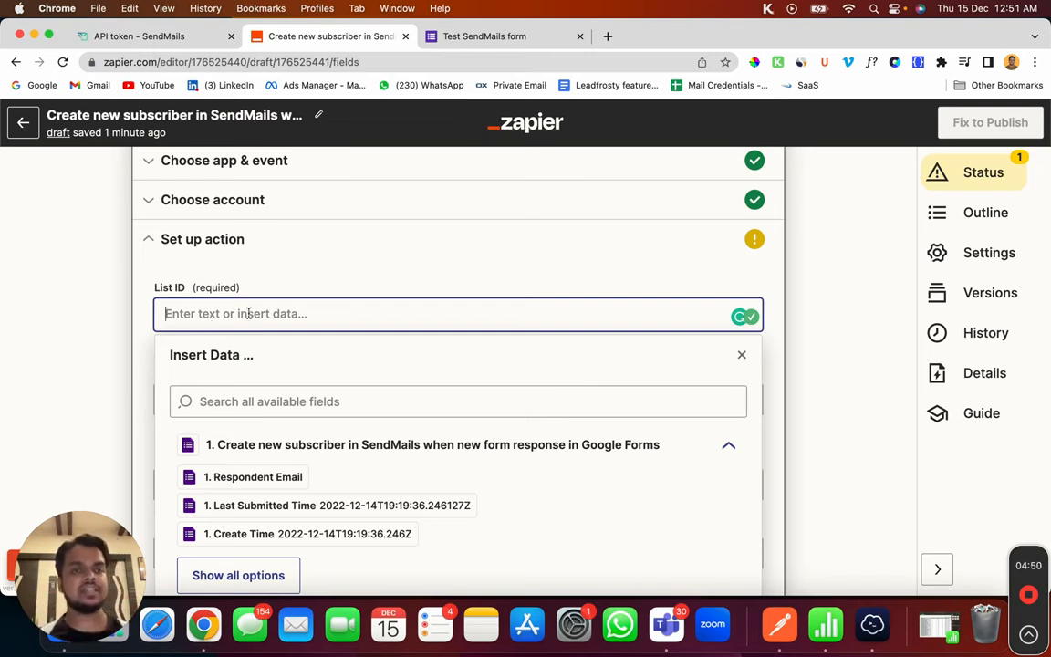
{"action": "left_click", "coordinate": [119, 36]}
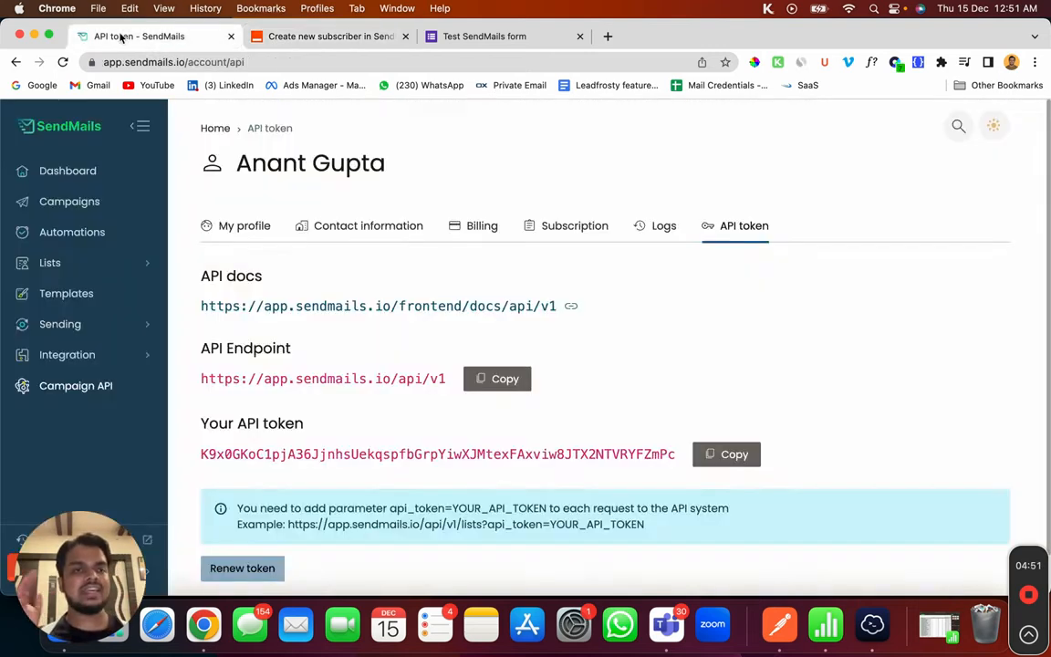
Step: Copy Generic Audience List's ID 638ca2c7f2b16 from its SendMails page address
{"action": "left_click", "coordinate": [51, 262]}
{"action": "left_click", "coordinate": [57, 319]}
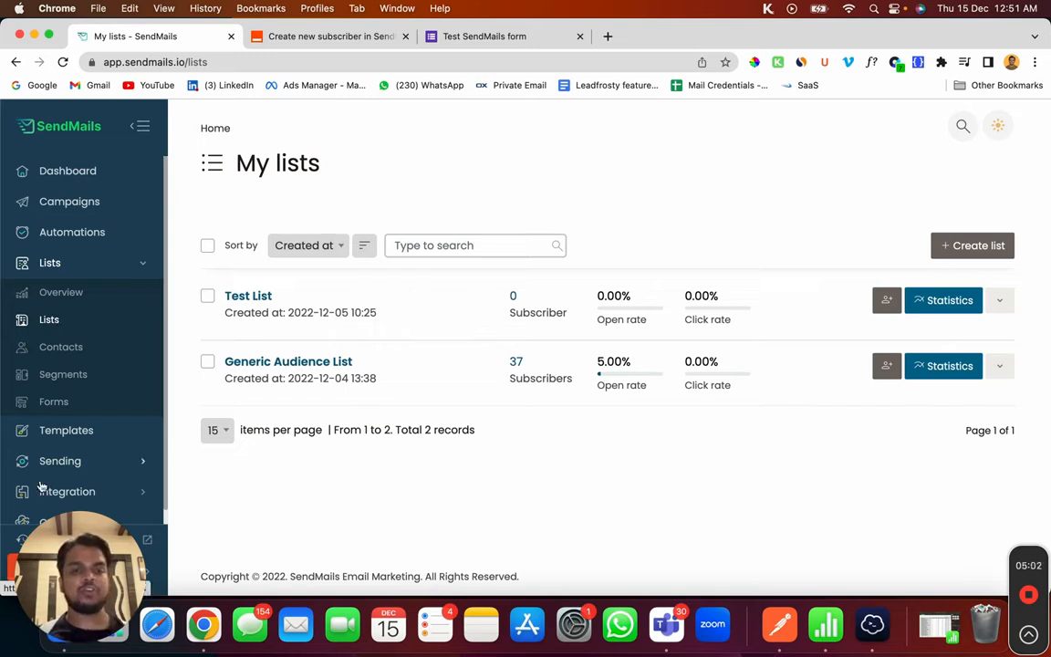
{"action": "left_click", "coordinate": [306, 367]}
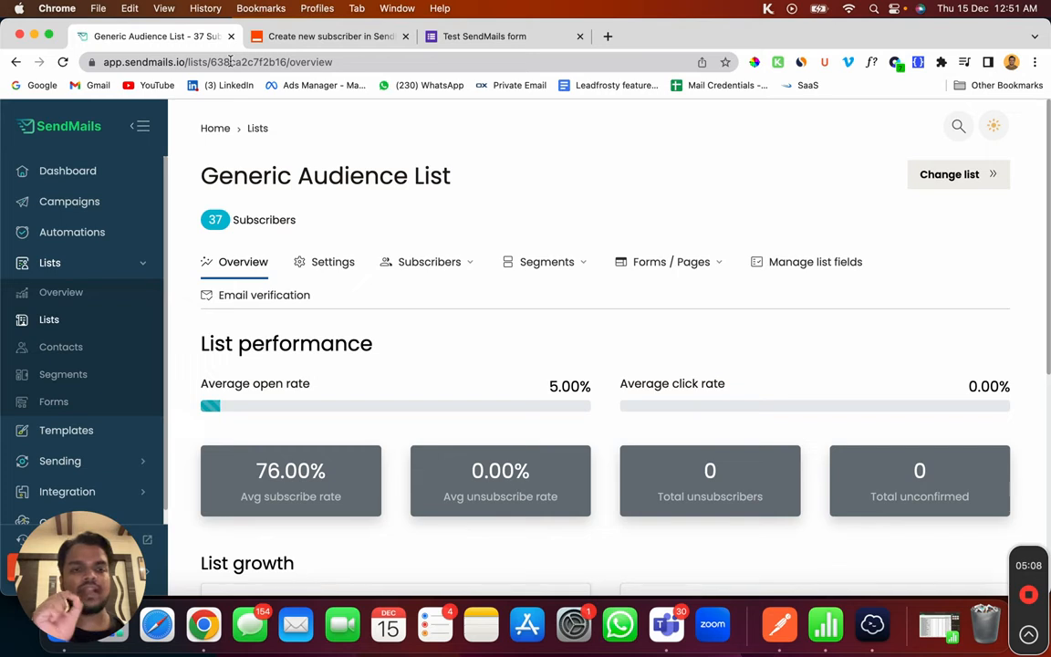
{"action": "double_click", "coordinate": [230, 61]}
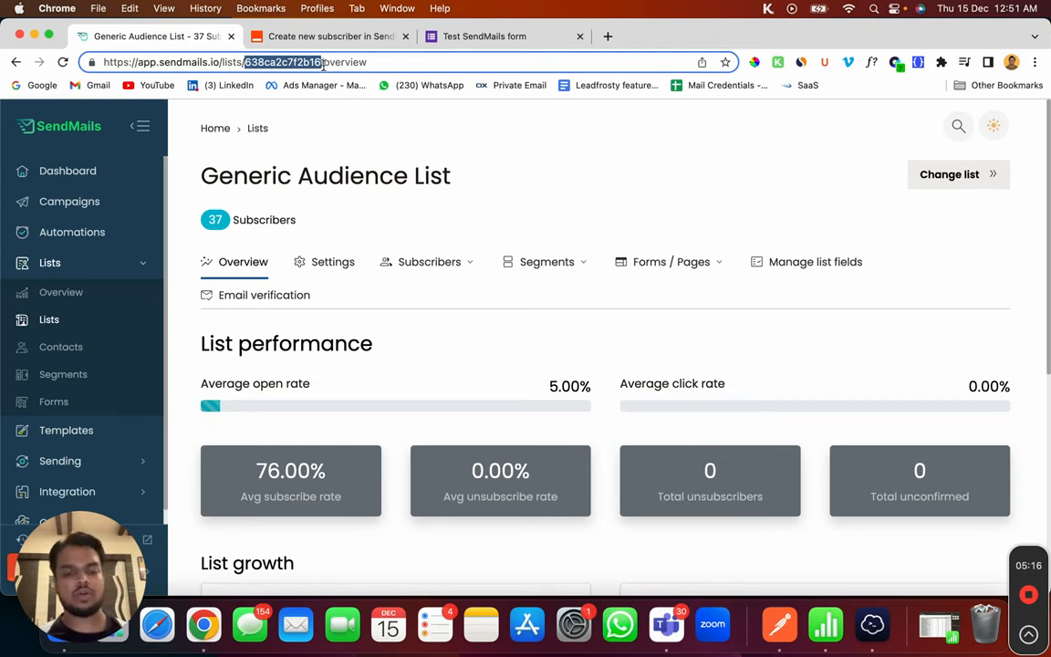
{"action": "left_click", "coordinate": [351, 41]}
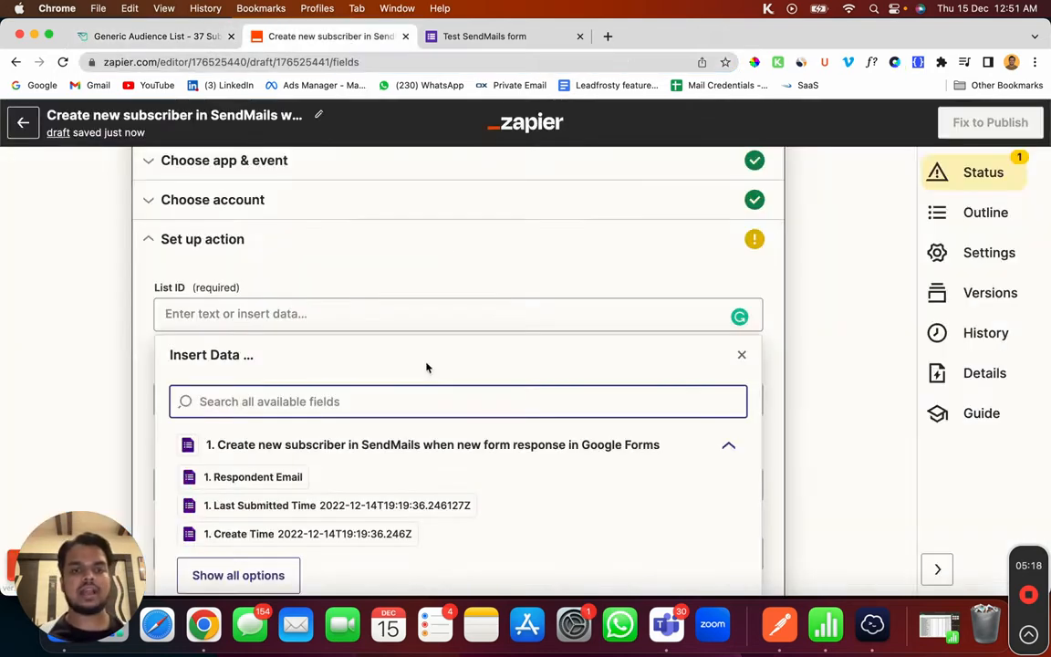
Step: Paste list ID 638ca2c7f2b16 into the List ID field
{"action": "left_click", "coordinate": [336, 313]}
{"action": "key", "text": "super+v"}
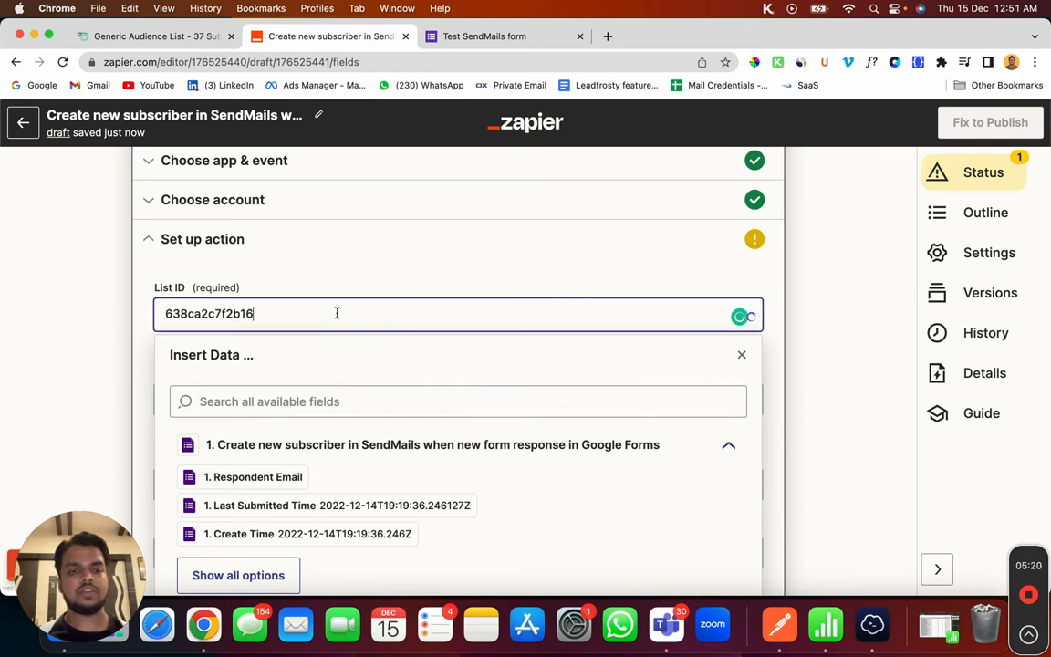
{"action": "left_click", "coordinate": [217, 272]}
{"action": "scroll", "coordinate": [235, 404], "scroll_direction": "down", "scroll_amount": 1}
{"action": "scroll", "coordinate": [234, 404], "scroll_direction": "down", "scroll_amount": 1}
Step: Map the form's Email answer to the action's Email field
{"action": "left_click", "coordinate": [262, 317]}
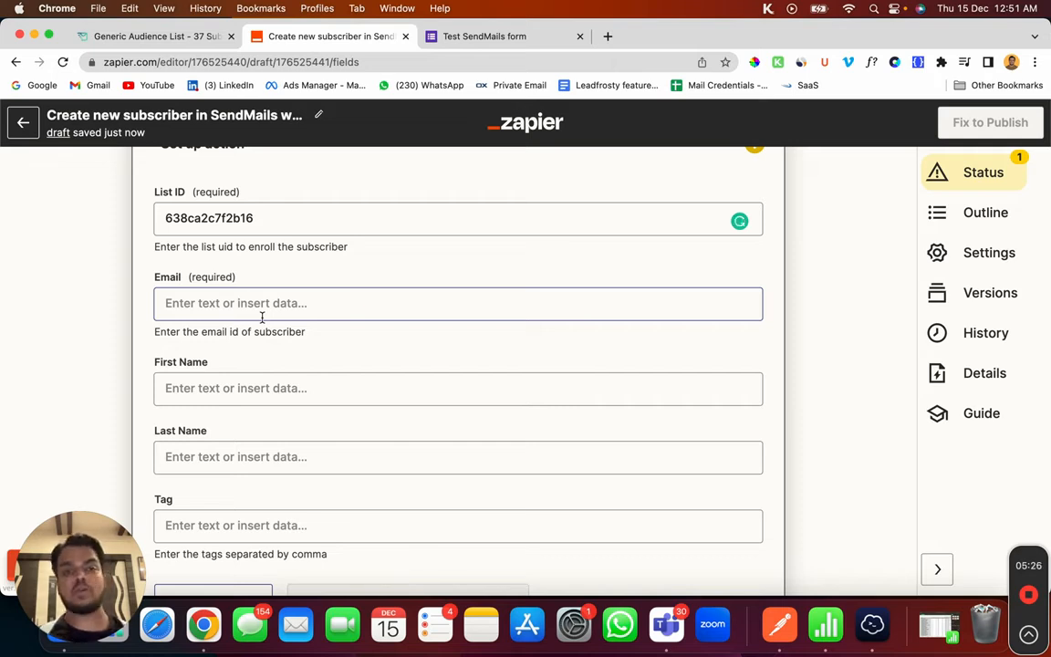
{"action": "left_click", "coordinate": [271, 303]}
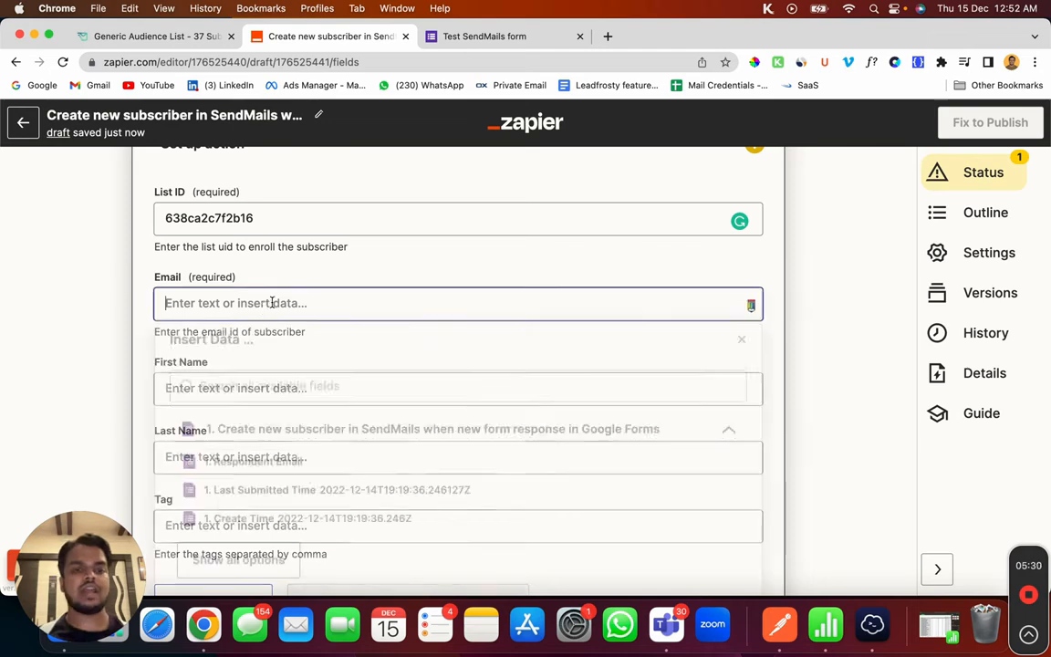
{"action": "left_click", "coordinate": [251, 495]}
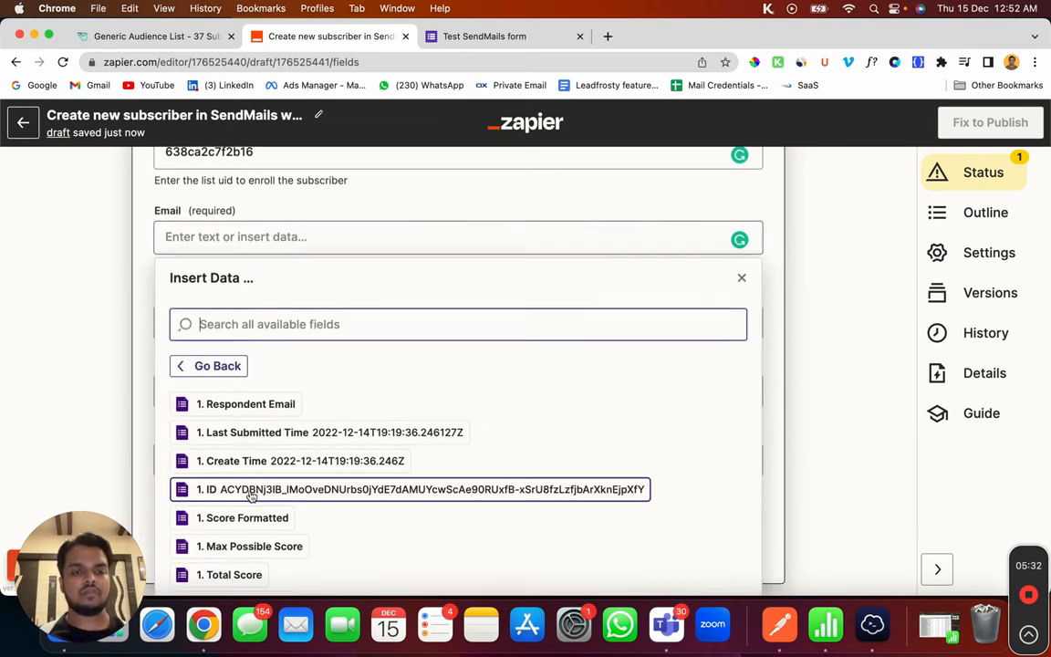
{"action": "scroll", "coordinate": [252, 496], "scroll_direction": "down", "scroll_amount": 2}
{"action": "scroll", "coordinate": [245, 498], "scroll_direction": "down", "scroll_amount": 1}
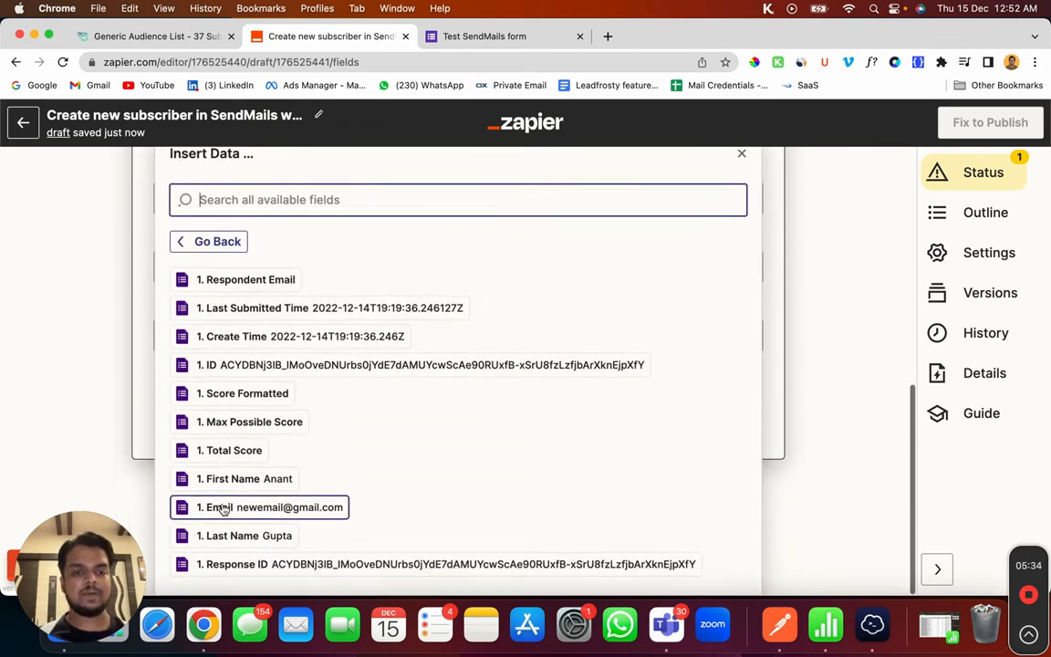
{"action": "left_click", "coordinate": [258, 511]}
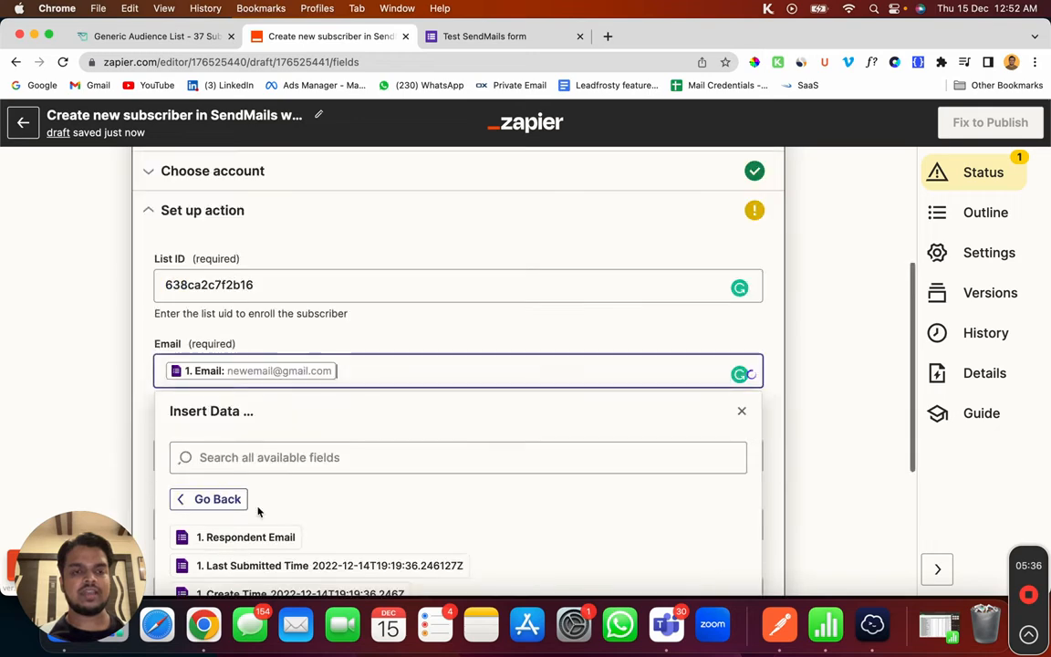
{"action": "left_click", "coordinate": [116, 416]}
{"action": "scroll", "coordinate": [221, 317], "scroll_direction": "down", "scroll_amount": 3}
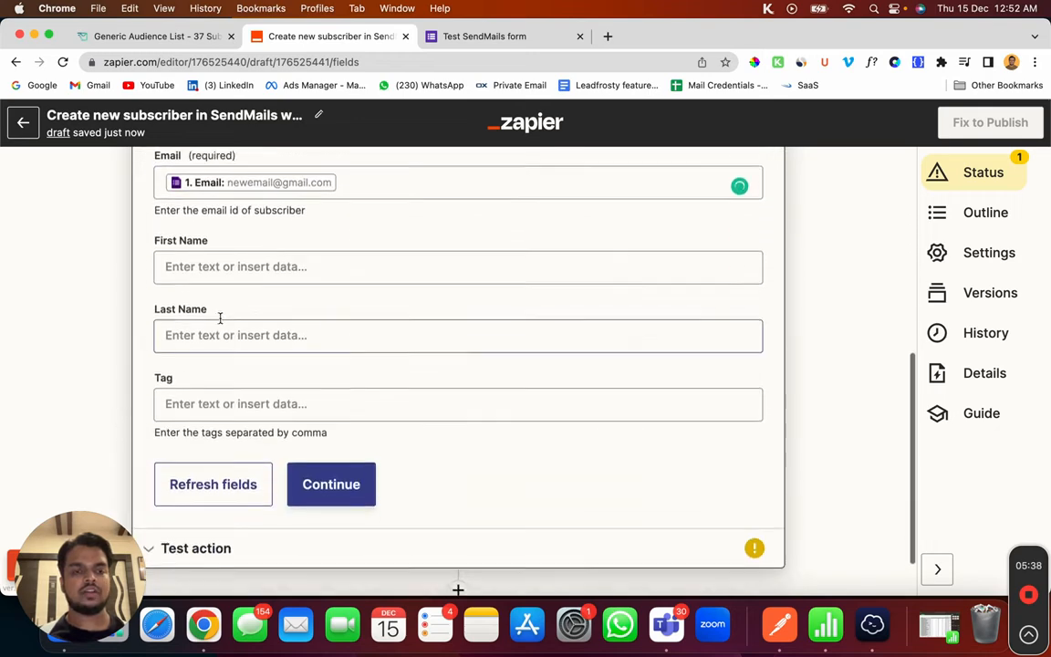
Step: Map the form's First Name answer to the First Name field
{"action": "left_click", "coordinate": [242, 252]}
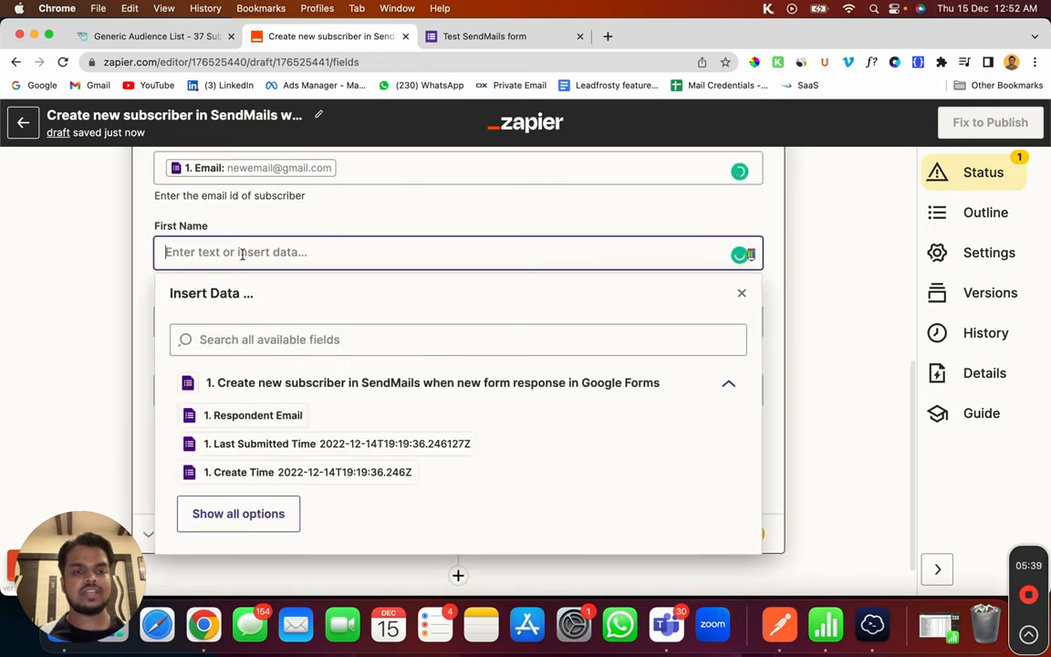
{"action": "left_click", "coordinate": [237, 516]}
{"action": "scroll", "coordinate": [235, 513], "scroll_direction": "down", "scroll_amount": 3}
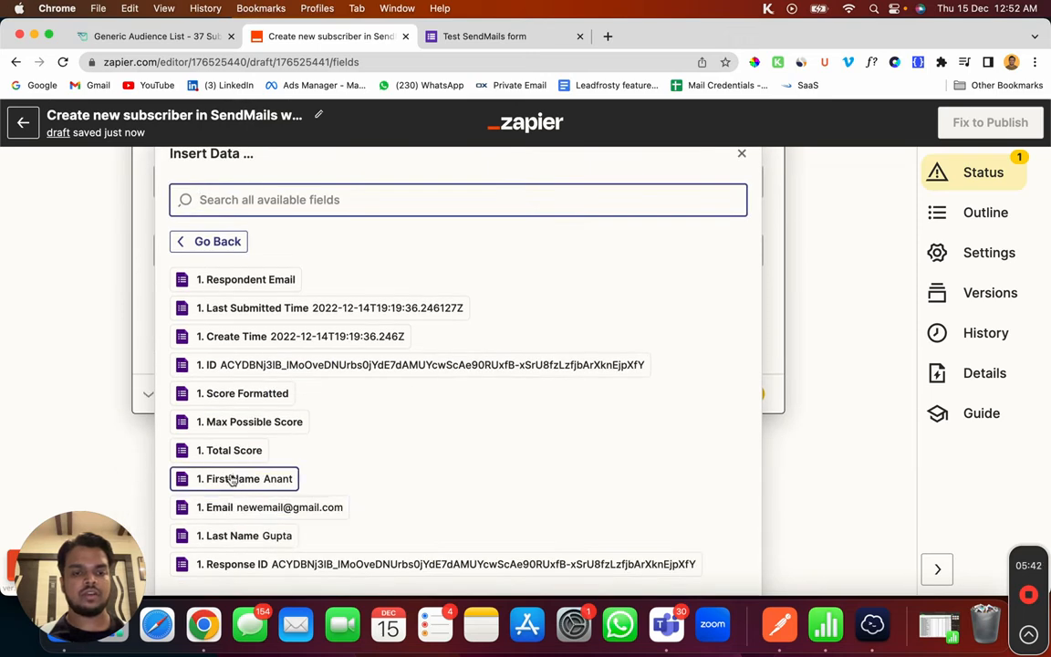
{"action": "left_click", "coordinate": [230, 478]}
{"action": "left_click", "coordinate": [130, 393]}
{"action": "scroll", "coordinate": [216, 329], "scroll_direction": "down", "scroll_amount": 3}
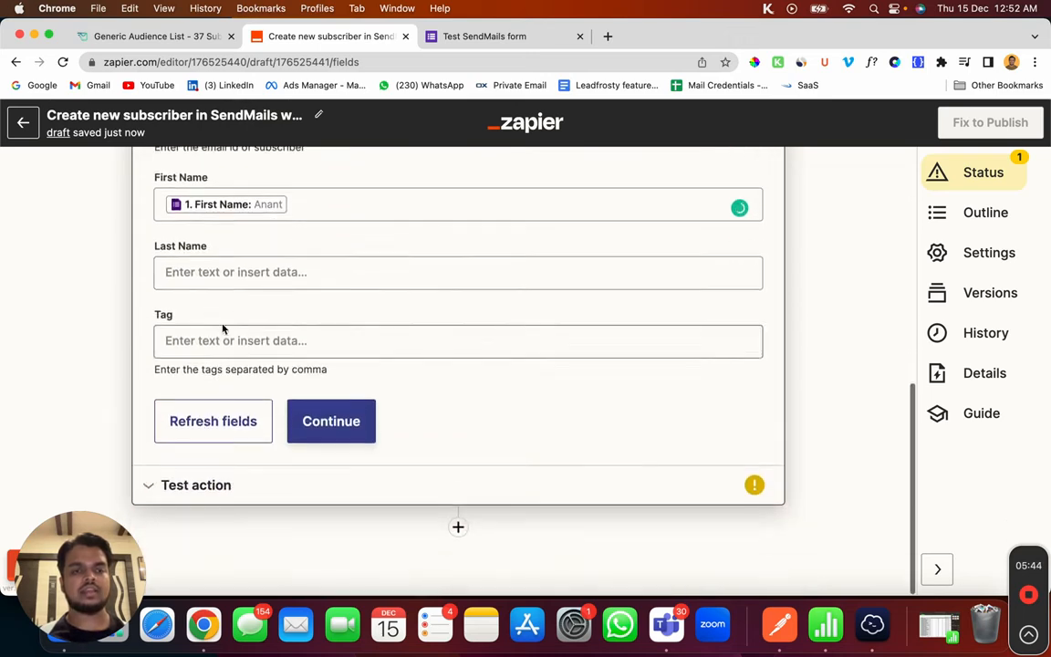
Step: Map the form's Last Name answer to Last Name and continue to testing
{"action": "left_click", "coordinate": [250, 259]}
{"action": "left_click", "coordinate": [237, 535]}
{"action": "scroll", "coordinate": [237, 529], "scroll_direction": "down", "scroll_amount": 2}
{"action": "left_click", "coordinate": [237, 536]}
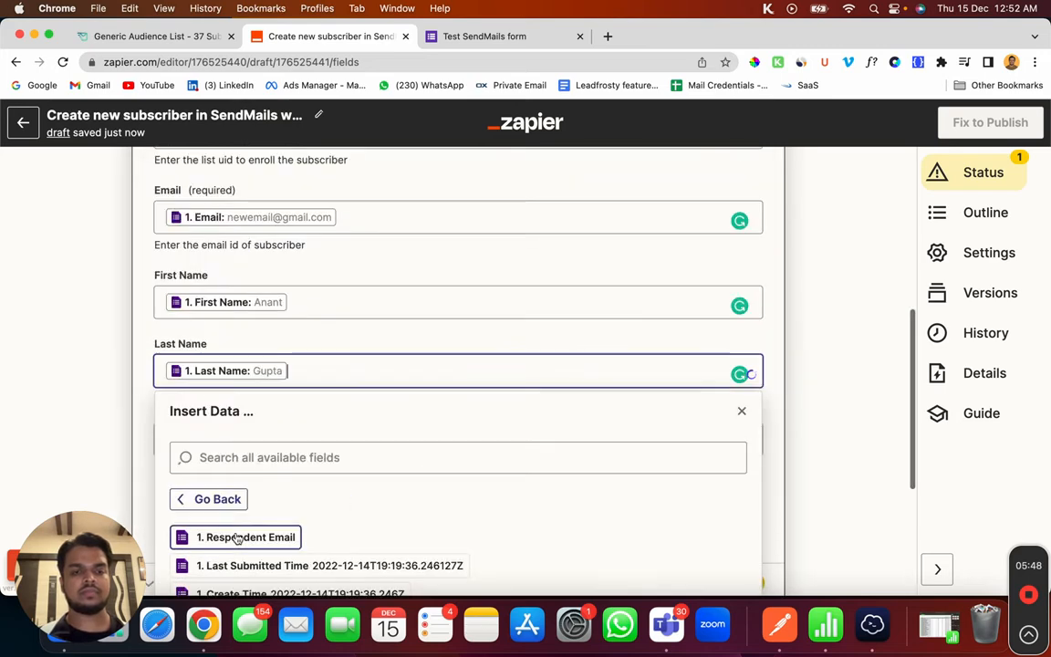
{"action": "left_click", "coordinate": [62, 352]}
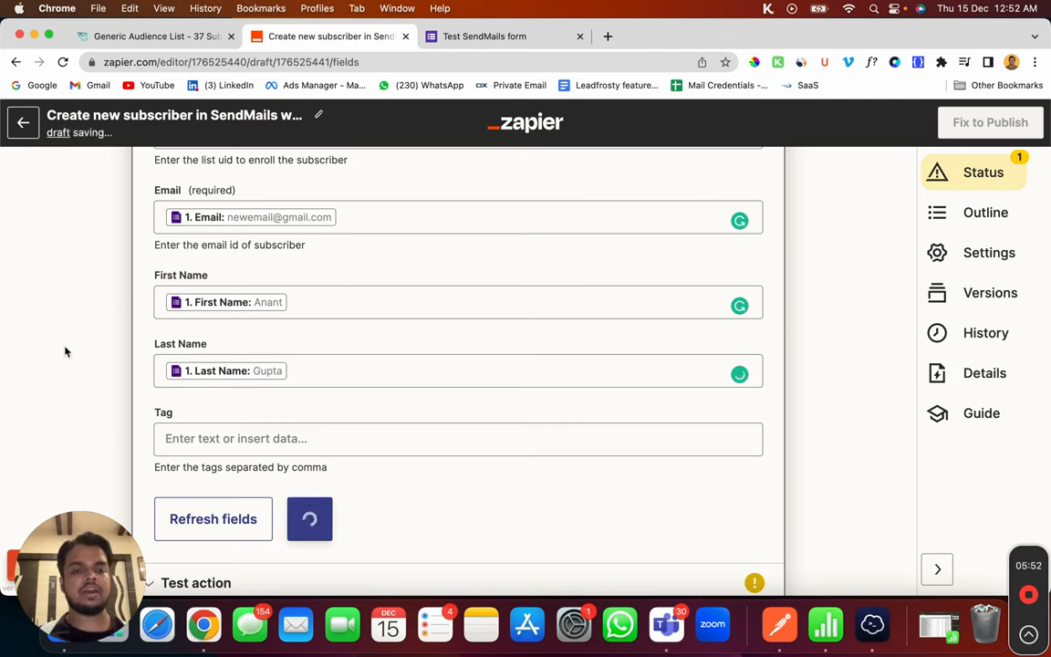
{"action": "scroll", "coordinate": [282, 487], "scroll_direction": "down", "scroll_amount": 2}
{"action": "left_click", "coordinate": [332, 422]}
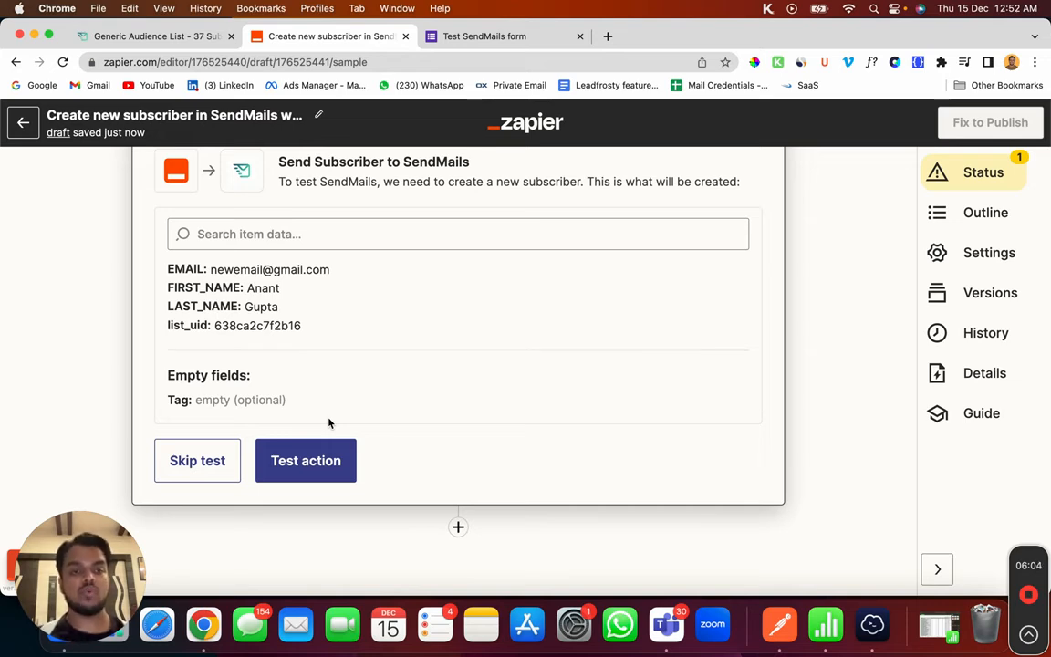
Step: Test the action, confirm 'Subscriber was successfully created', then return to the SendMails list page
{"action": "left_click", "coordinate": [304, 461]}
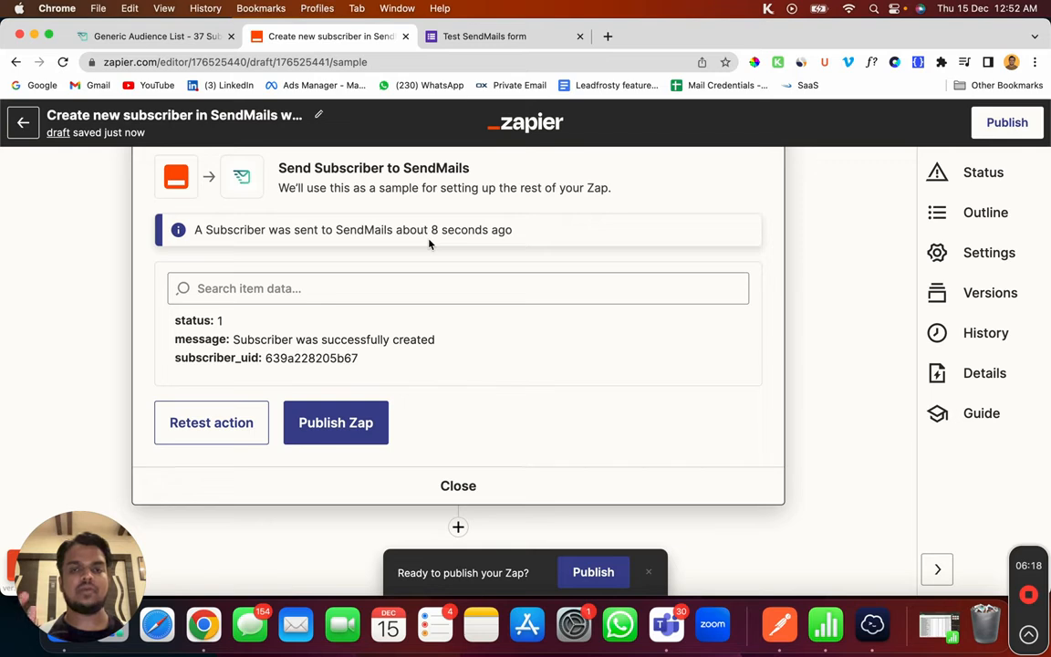
{"action": "left_click_drag", "start_coordinate": [175, 340], "coordinate": [365, 341]}
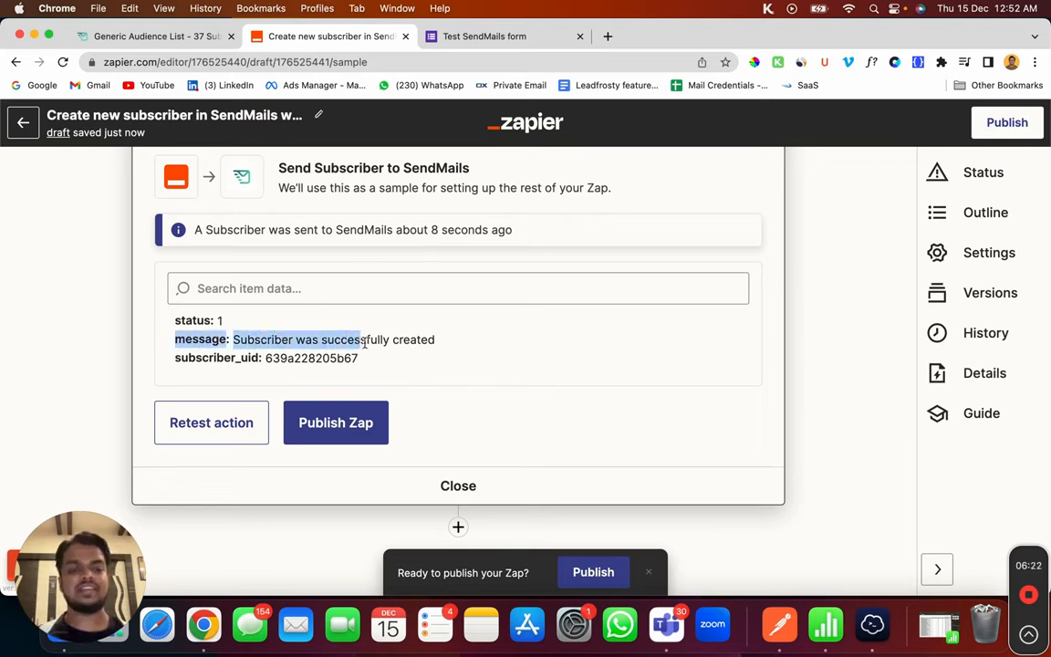
{"action": "left_click", "coordinate": [148, 37]}
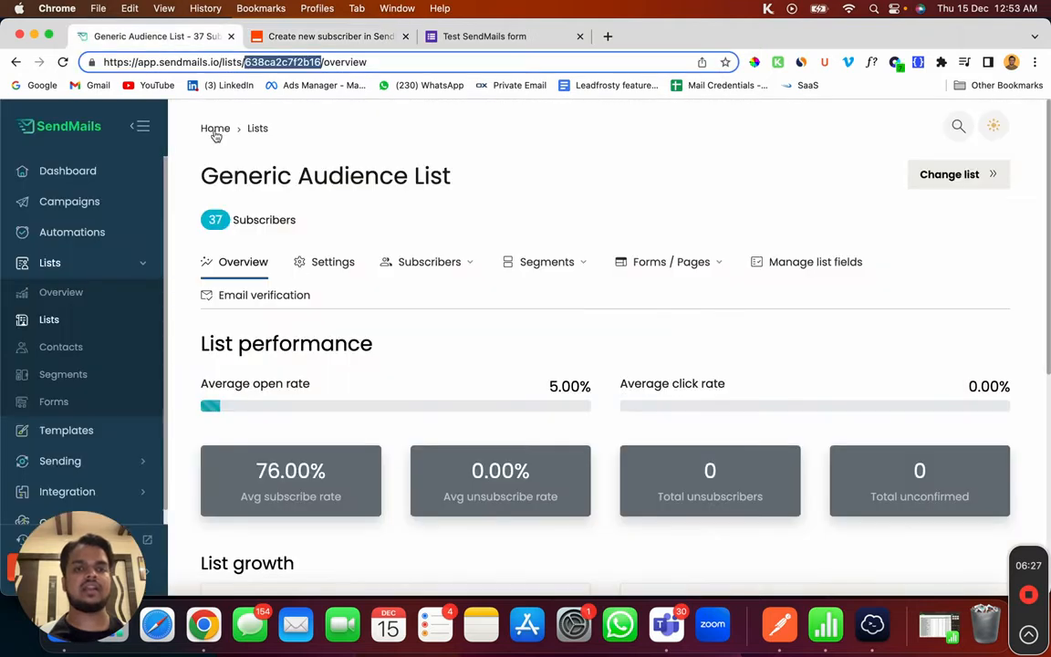
Step: View all subscribers of the list, then revisit the Zapier action's account and field setup
{"action": "left_click", "coordinate": [428, 262]}
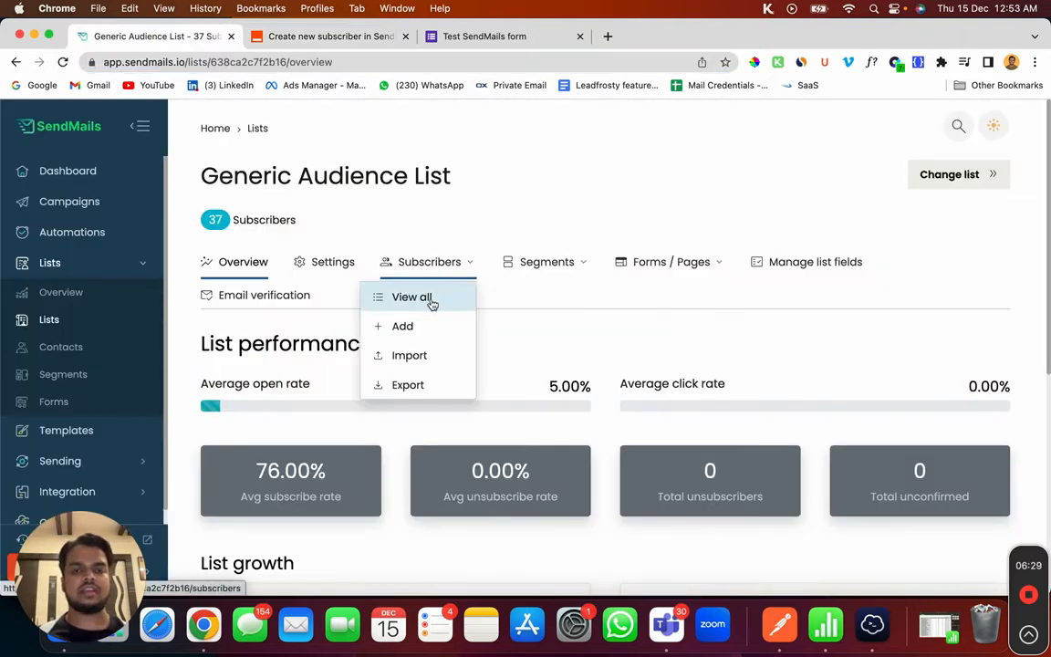
{"action": "left_click", "coordinate": [411, 298]}
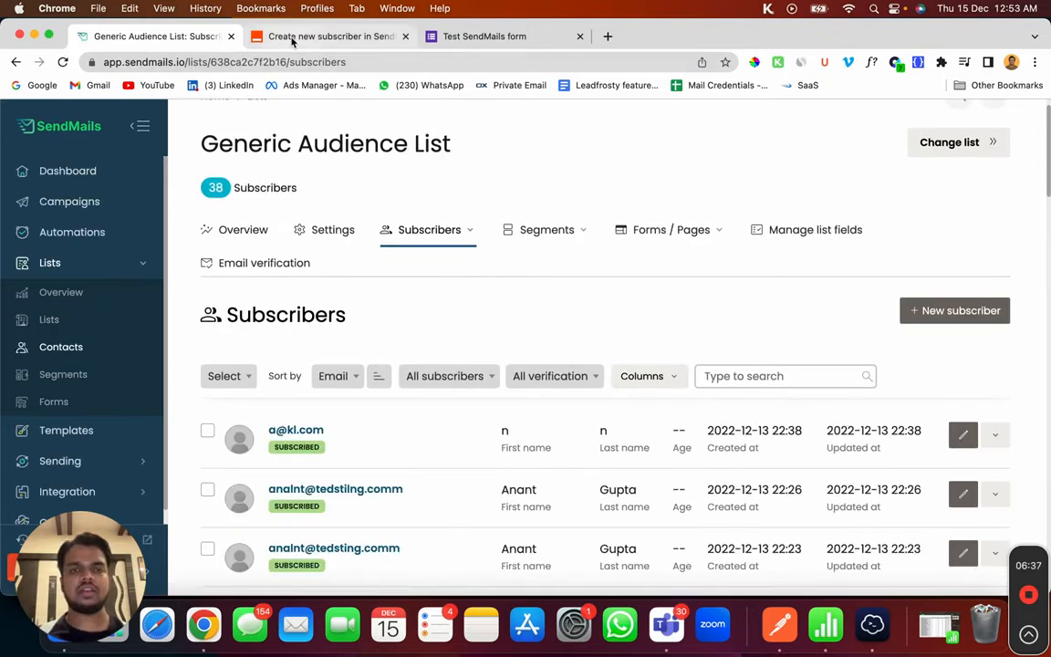
{"action": "left_click", "coordinate": [277, 35]}
{"action": "scroll", "coordinate": [349, 255], "scroll_direction": "up", "scroll_amount": 5}
{"action": "scroll", "coordinate": [349, 254], "scroll_direction": "up", "scroll_amount": 2}
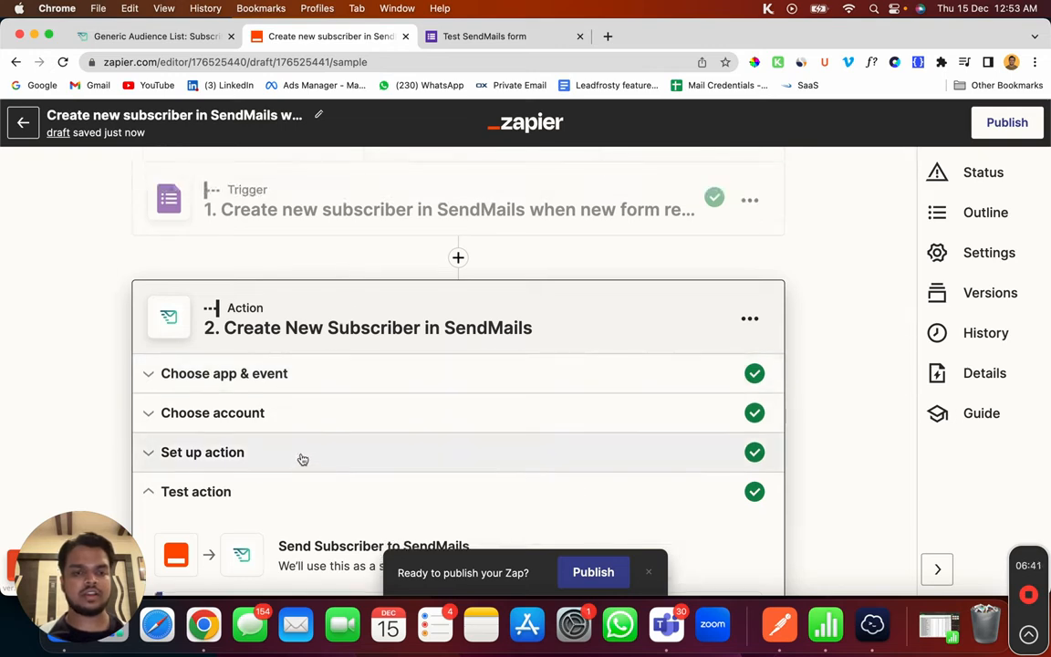
{"action": "left_click", "coordinate": [303, 425]}
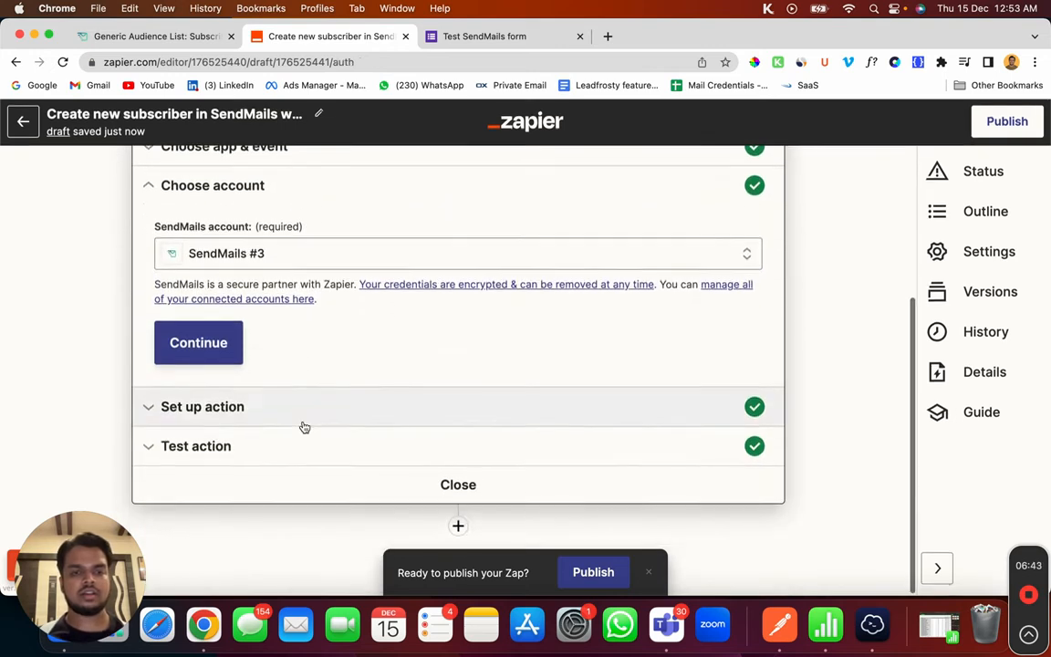
{"action": "left_click", "coordinate": [316, 412]}
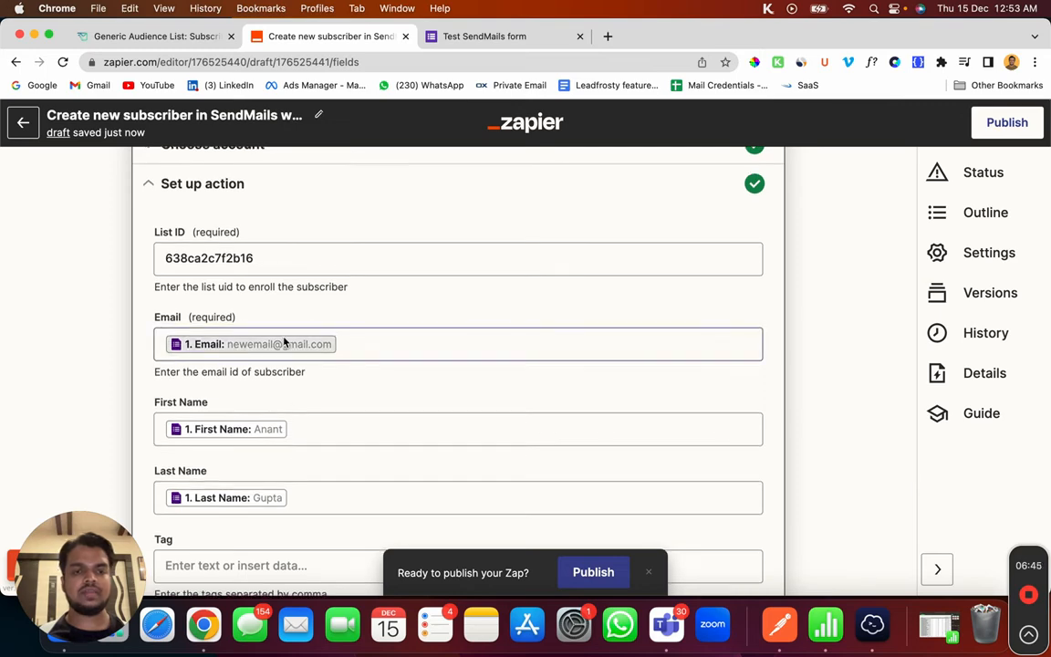
Step: Locate and select the new test subscriber's email in SendMails, then return to the zap editor
{"action": "left_click", "coordinate": [188, 39]}
{"action": "scroll", "coordinate": [460, 447], "scroll_direction": "down", "scroll_amount": 2}
{"action": "scroll", "coordinate": [465, 454], "scroll_direction": "down", "scroll_amount": 8}
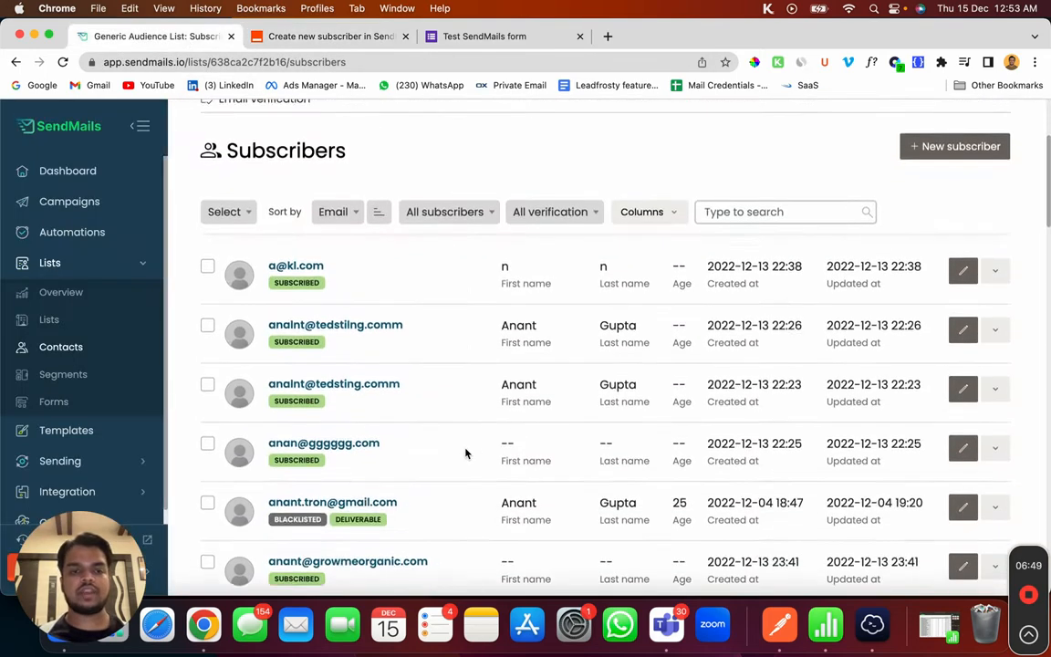
{"action": "scroll", "coordinate": [466, 453], "scroll_direction": "down", "scroll_amount": 8}
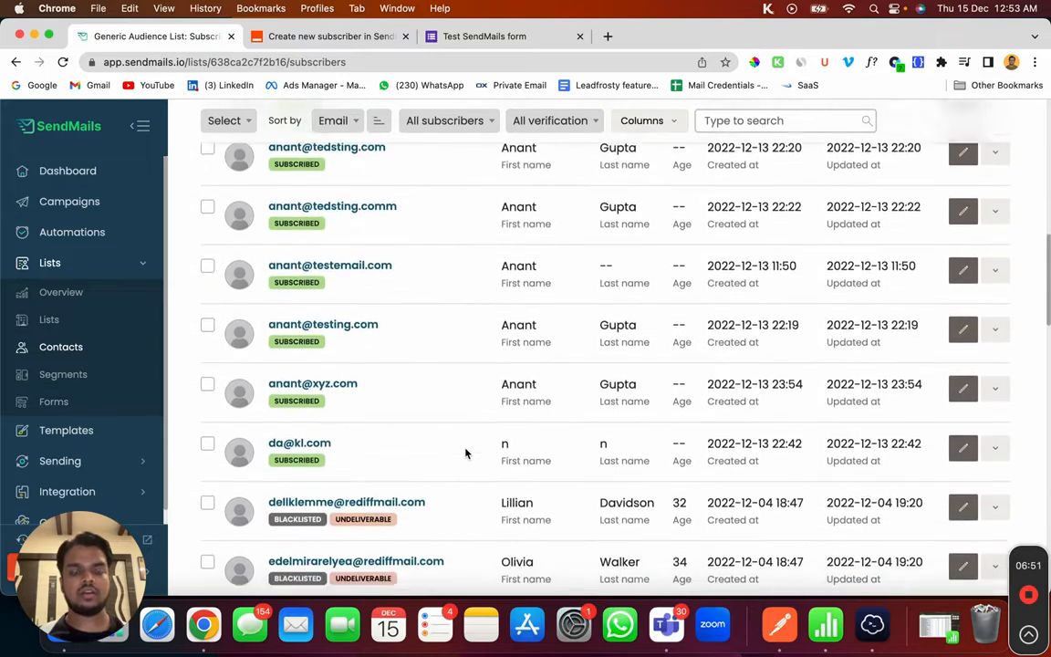
{"action": "scroll", "coordinate": [466, 453], "scroll_direction": "down", "scroll_amount": 10}
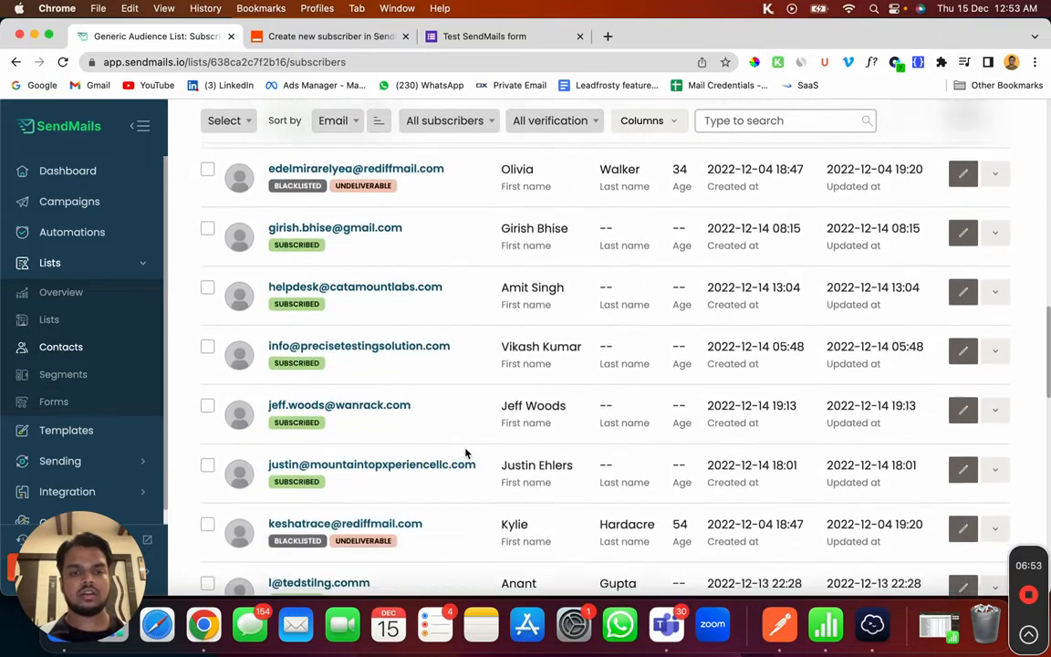
{"action": "left_click_drag", "start_coordinate": [444, 357], "coordinate": [253, 357]}
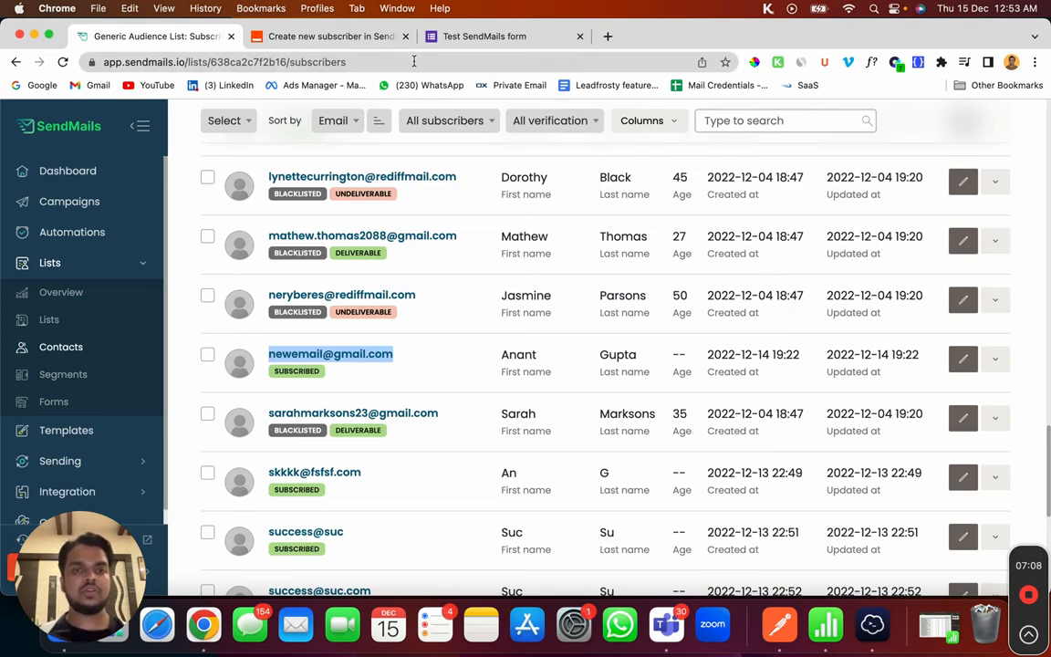
{"action": "left_click", "coordinate": [319, 38]}
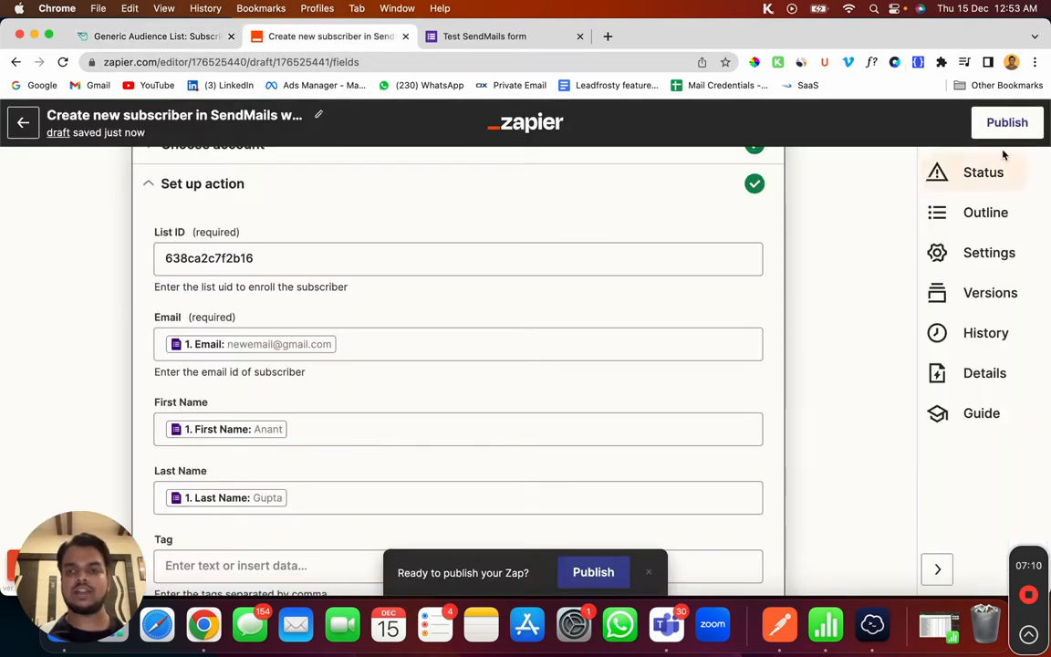
Step: Publish the zap and turn it on, then switch to the test form's response page
{"action": "left_click", "coordinate": [1019, 124]}
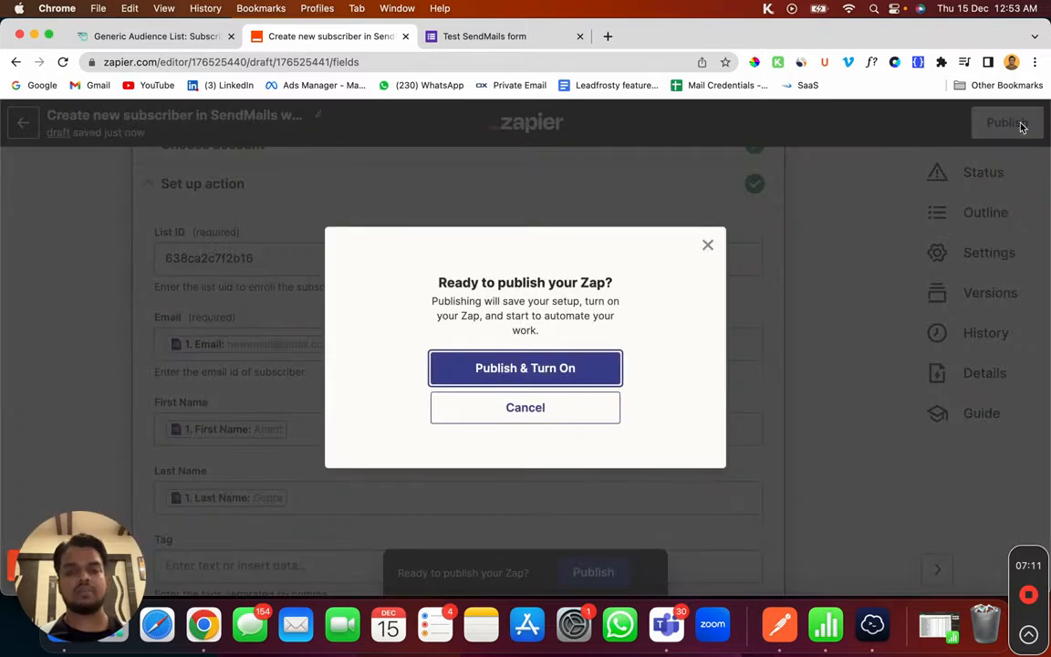
{"action": "left_click", "coordinate": [481, 369]}
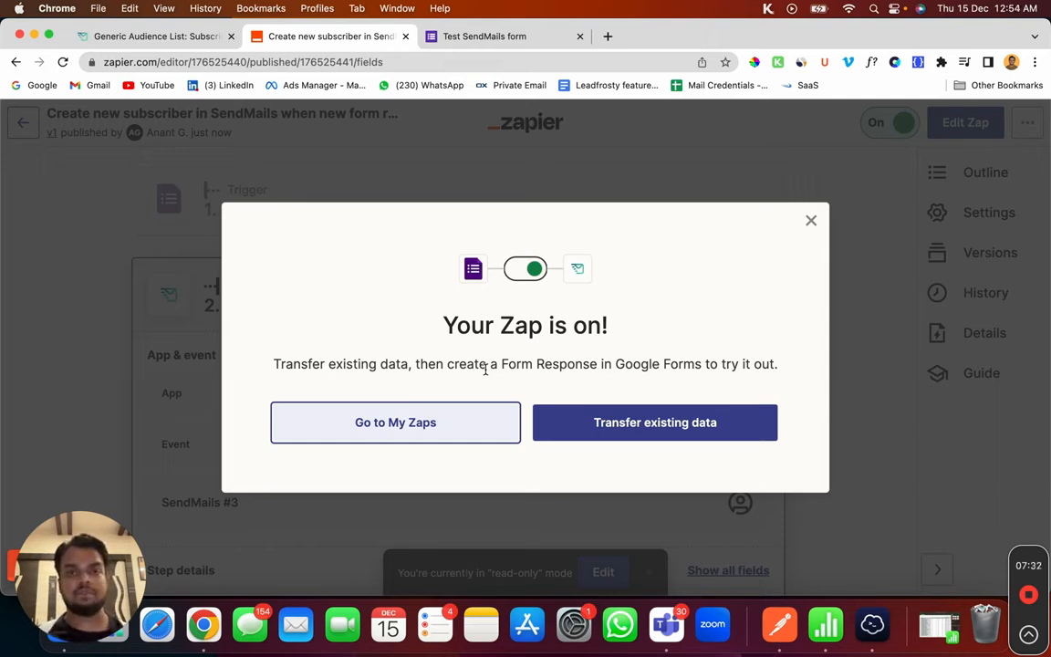
{"action": "left_click", "coordinate": [454, 36]}
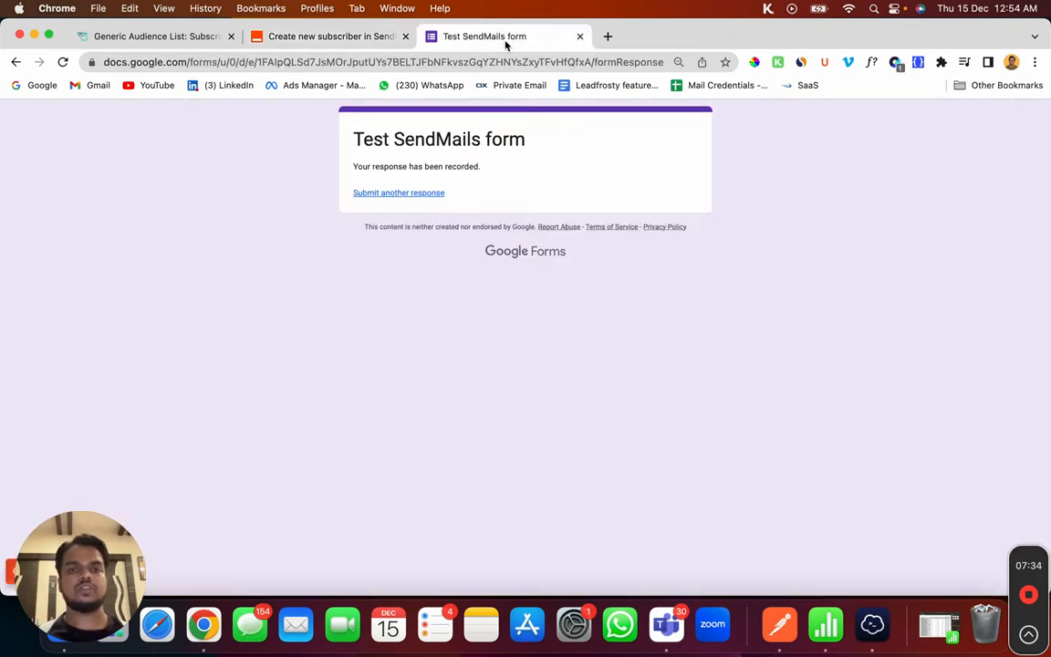
Step: Submit a fresh form response with a sample first name, last name and email address
{"action": "left_click", "coordinate": [20, 65]}
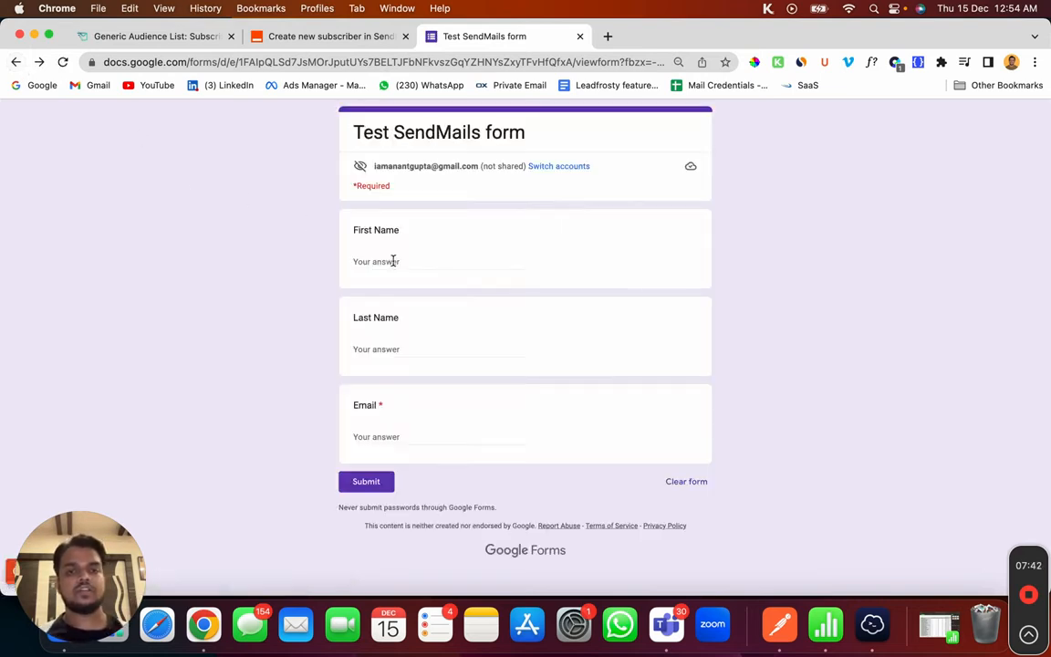
{"action": "left_click", "coordinate": [393, 260]}
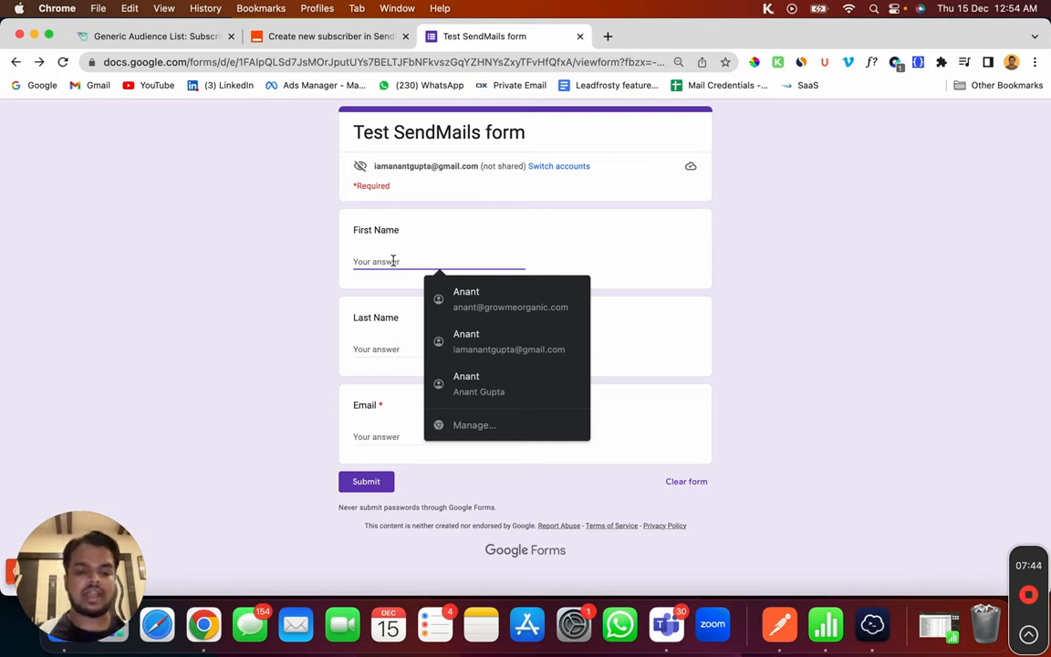
{"action": "type", "text": "John"}
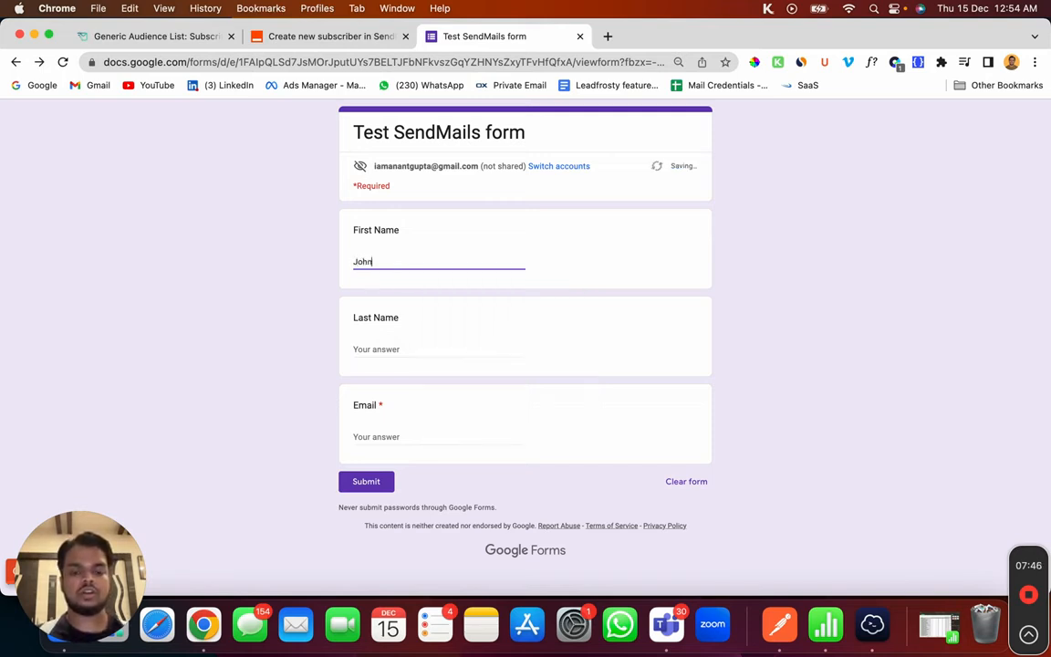
{"action": "left_click", "coordinate": [397, 348]}
{"action": "type", "text": "Doe"}
{"action": "key", "text": "Tab"}
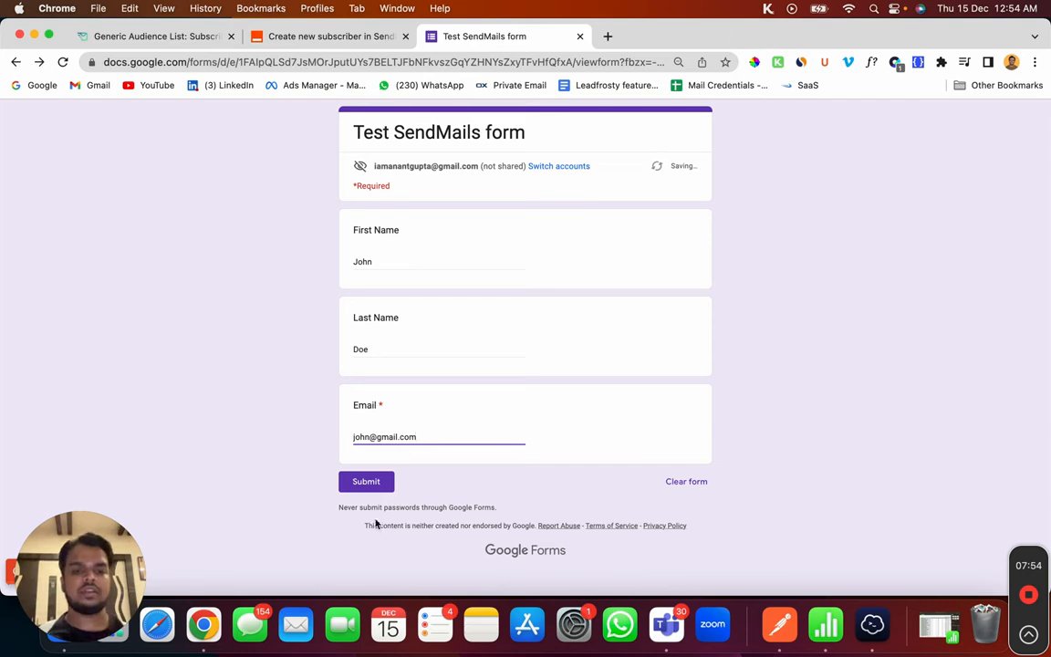
{"action": "left_click", "coordinate": [369, 484]}
{"action": "left_click", "coordinate": [150, 37]}
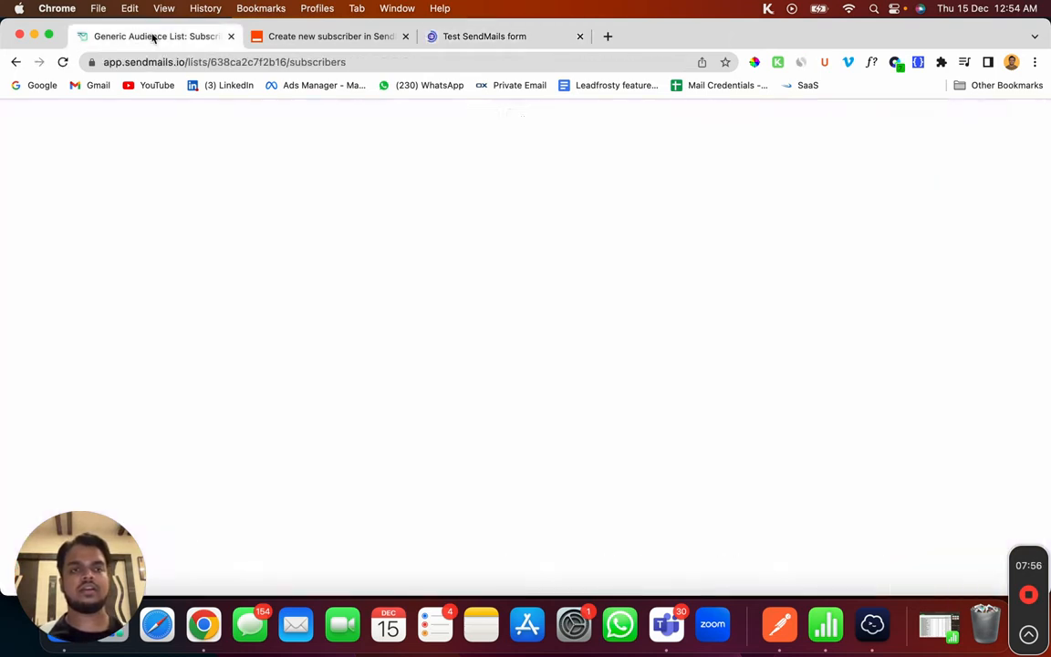
Step: Reload the subscribers list and search for the new contact by first name, then open Automations
{"action": "left_click", "coordinate": [64, 62]}
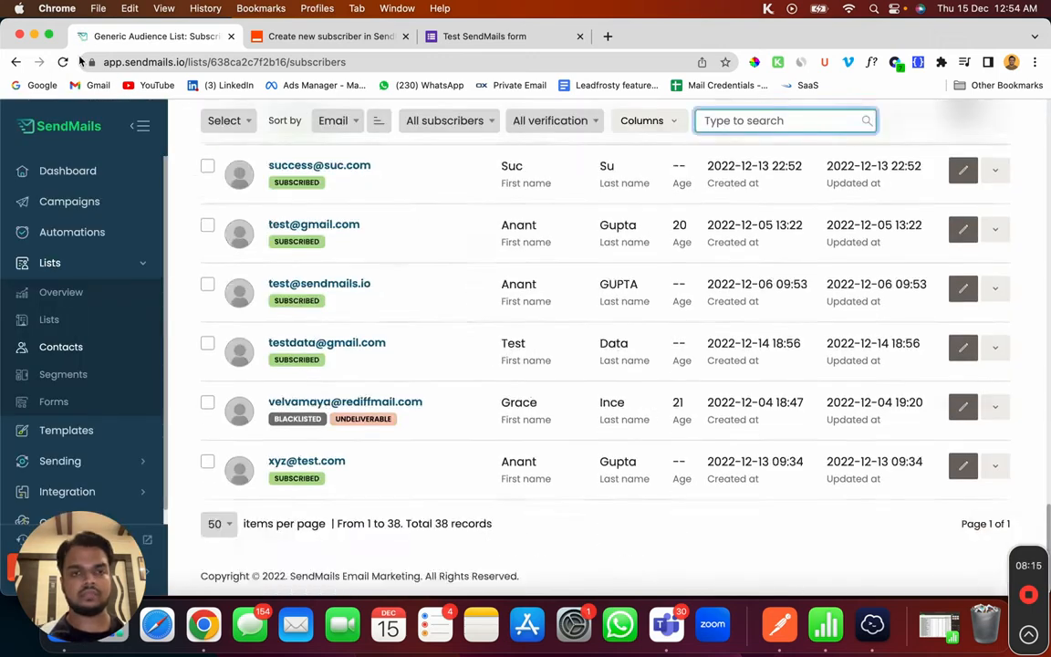
{"action": "left_click", "coordinate": [786, 409]}
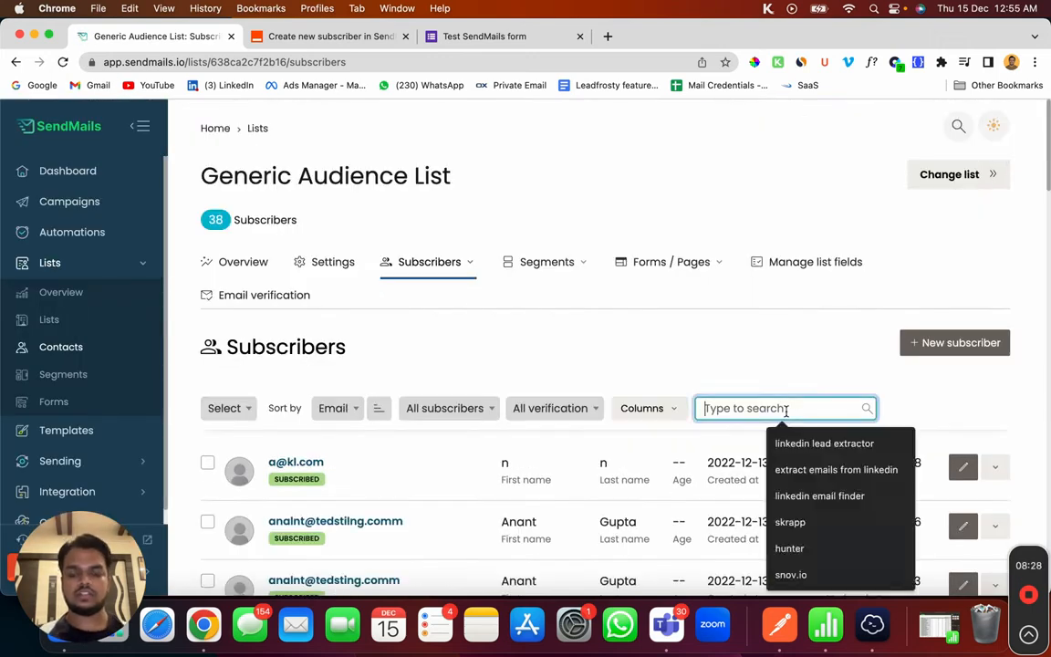
{"action": "type", "text": "john"}
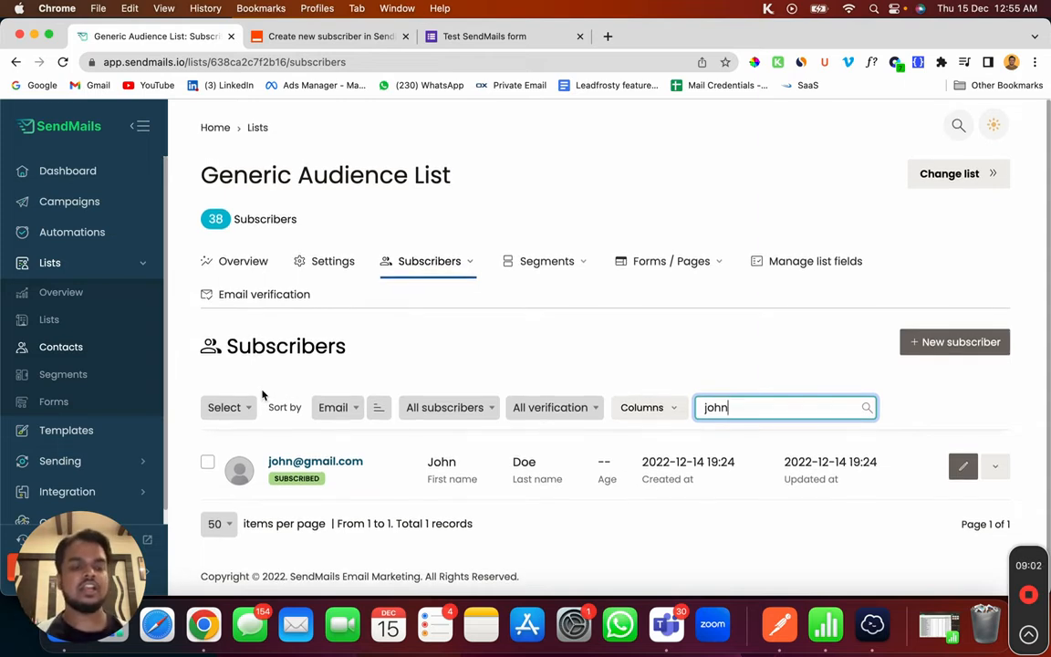
{"action": "left_click", "coordinate": [26, 237]}
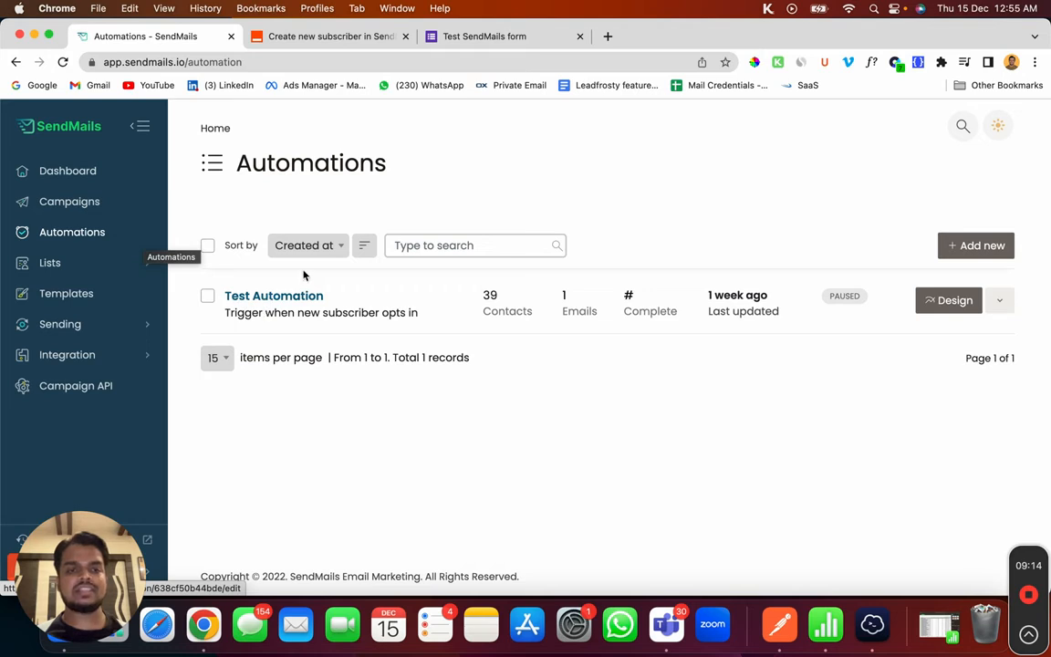
Step: Open Test Automation, check its Audience list unchanged, and view the welcome email step's settings
{"action": "left_click", "coordinate": [271, 298]}
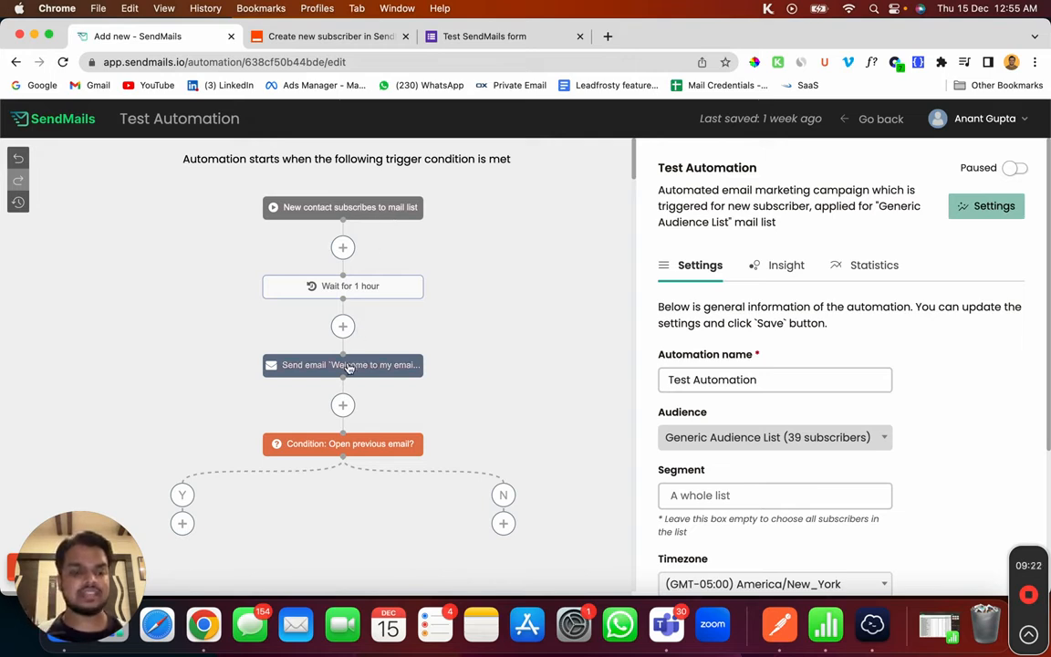
{"action": "scroll", "coordinate": [774, 365], "scroll_direction": "down", "scroll_amount": 2}
{"action": "left_click", "coordinate": [732, 357]}
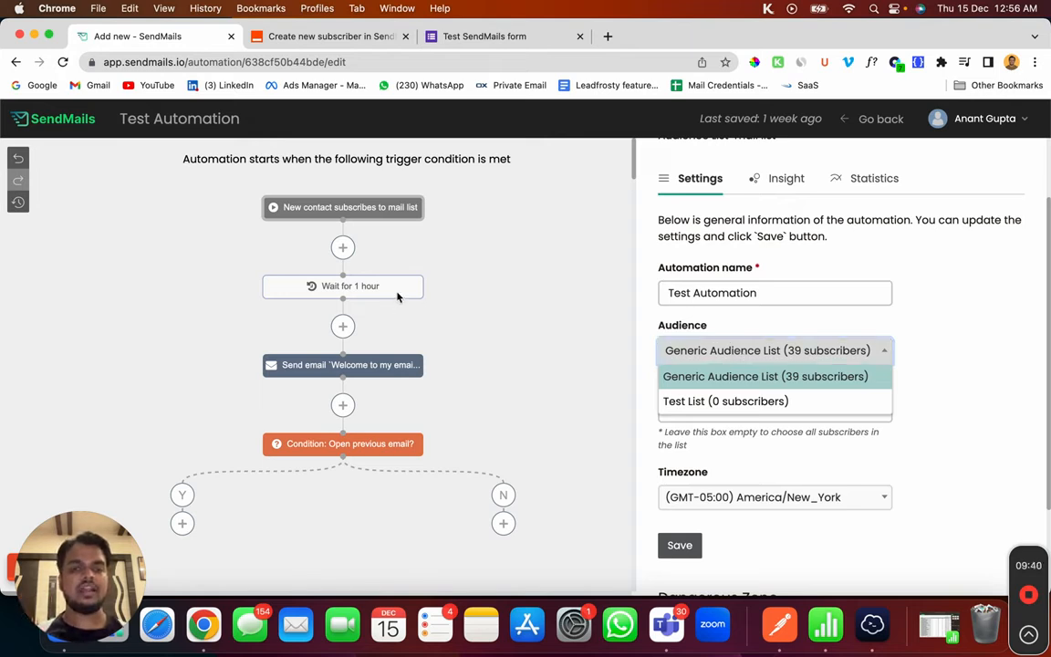
{"action": "left_click", "coordinate": [481, 285]}
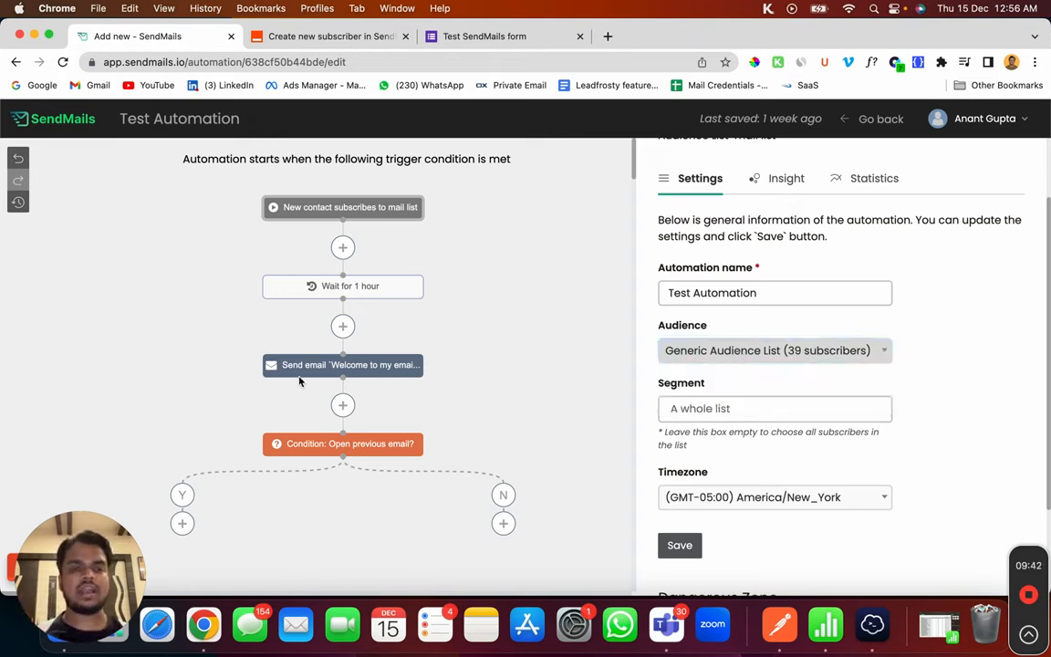
{"action": "left_click", "coordinate": [345, 365]}
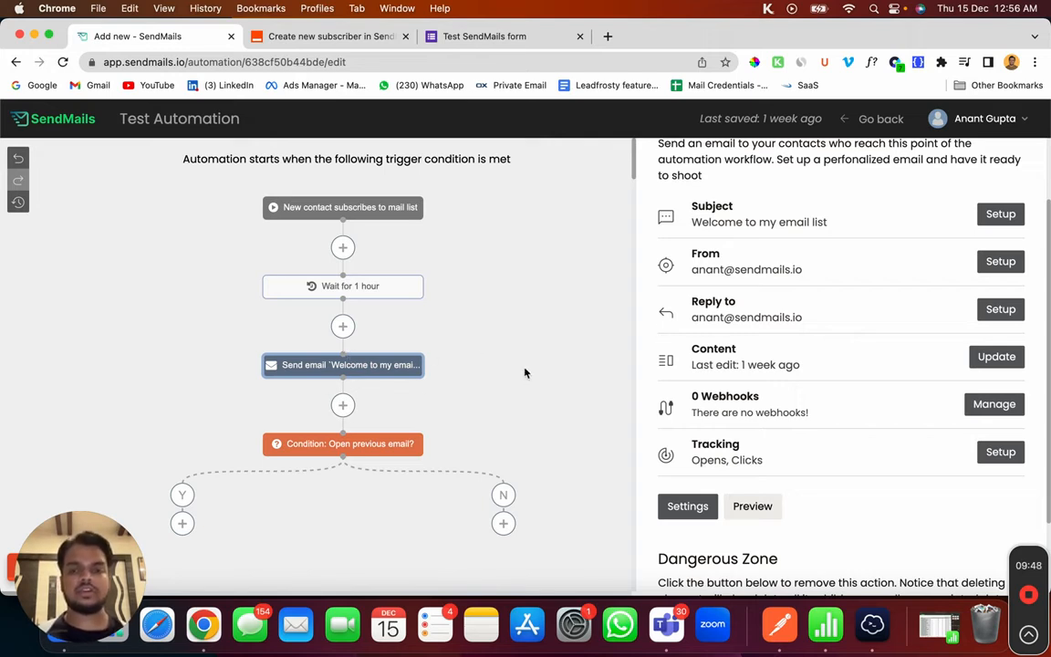
{"action": "scroll", "coordinate": [802, 575], "scroll_direction": "up", "scroll_amount": 1}
{"action": "scroll", "coordinate": [751, 485], "scroll_direction": "down", "scroll_amount": 3}
{"action": "left_click", "coordinate": [753, 446]}
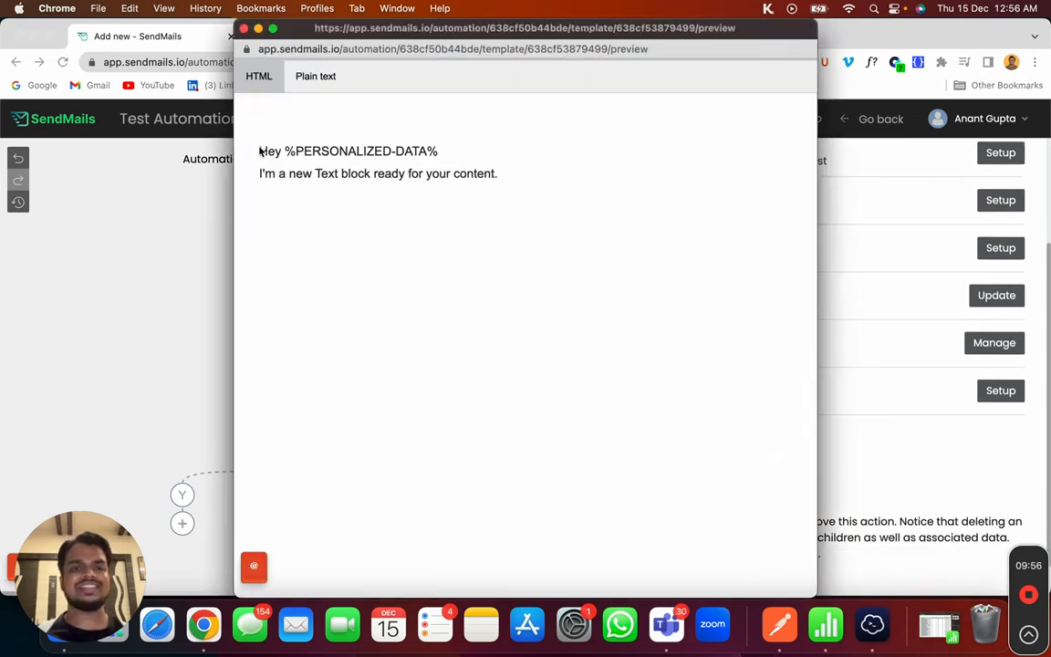
{"action": "left_click_drag", "start_coordinate": [259, 151], "coordinate": [489, 195]}
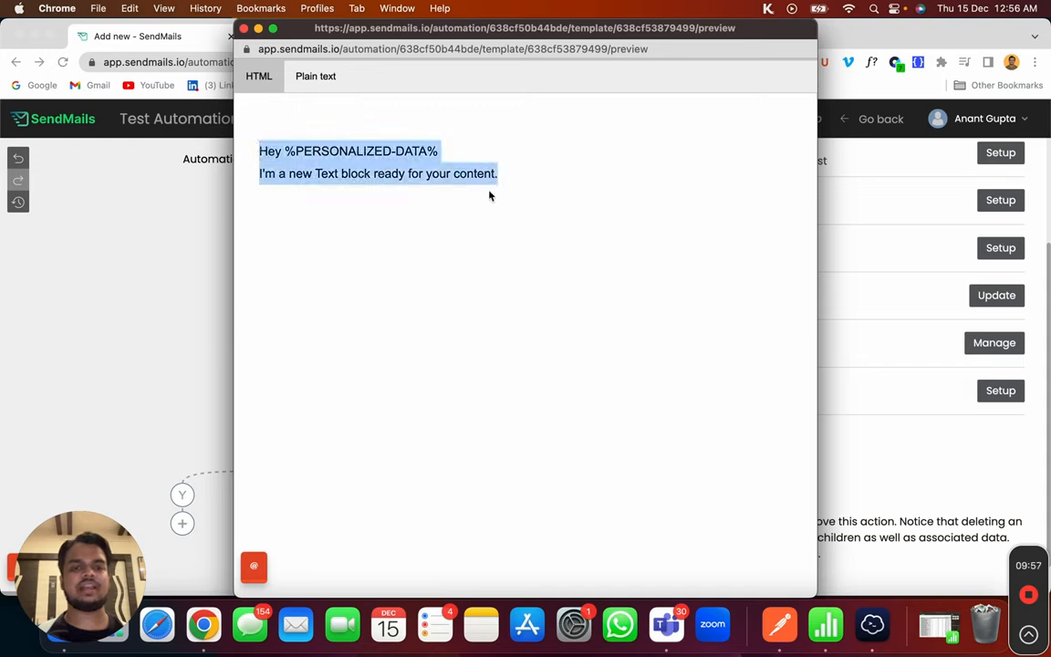
{"action": "left_click", "coordinate": [244, 30]}
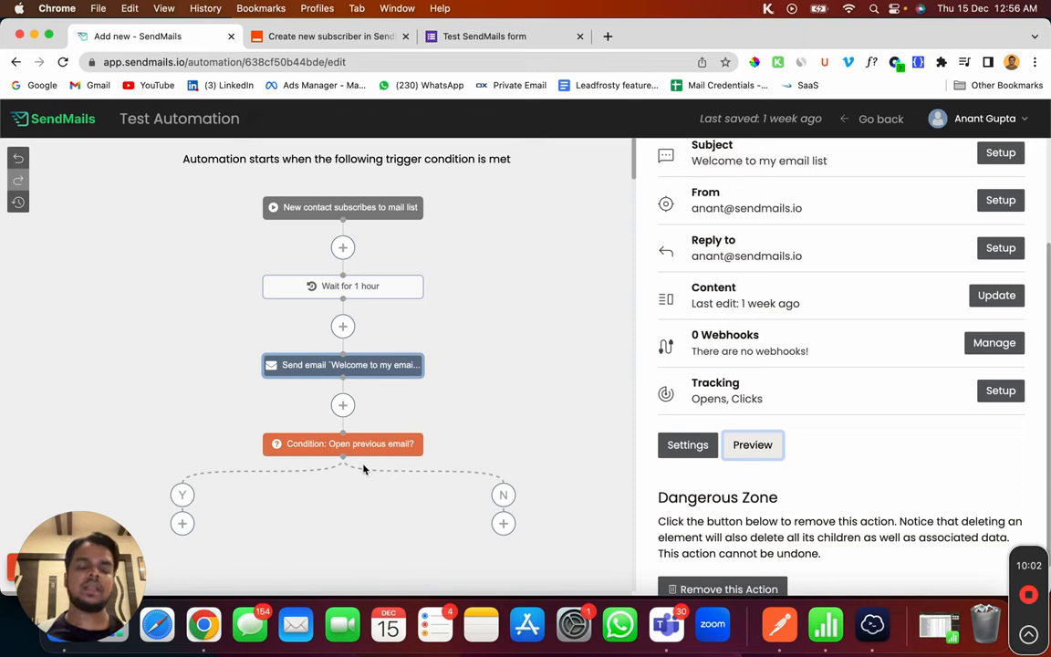